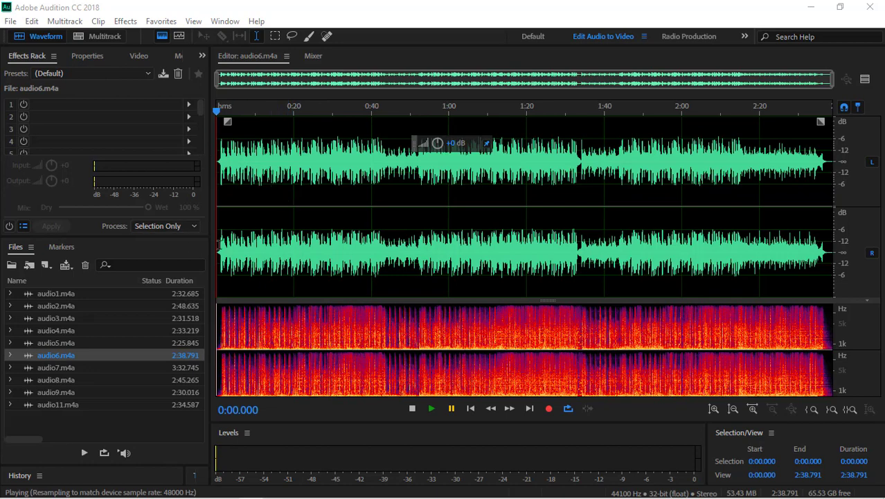
Start a new multitrack session and name it 5.1.
click(219, 220)
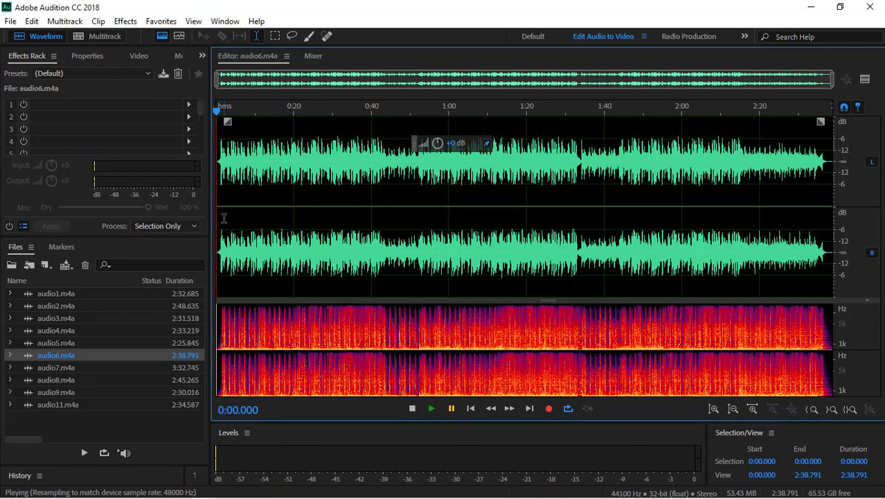
click(104, 36)
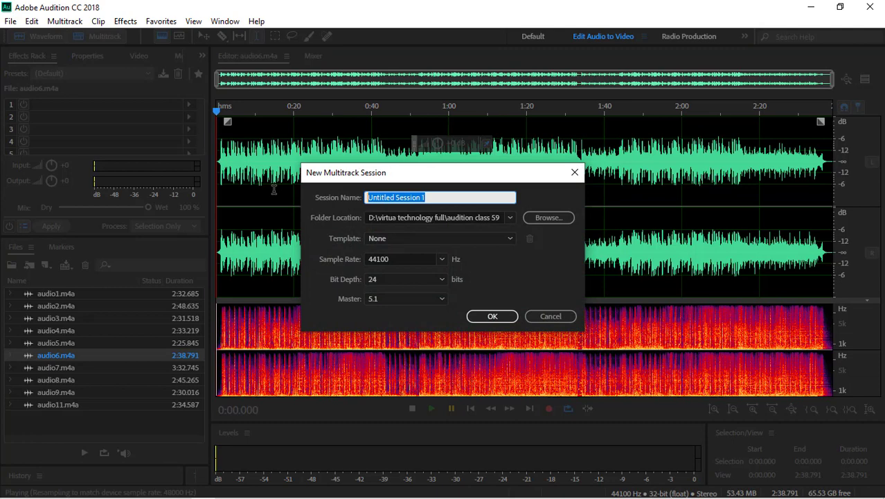
text(S)
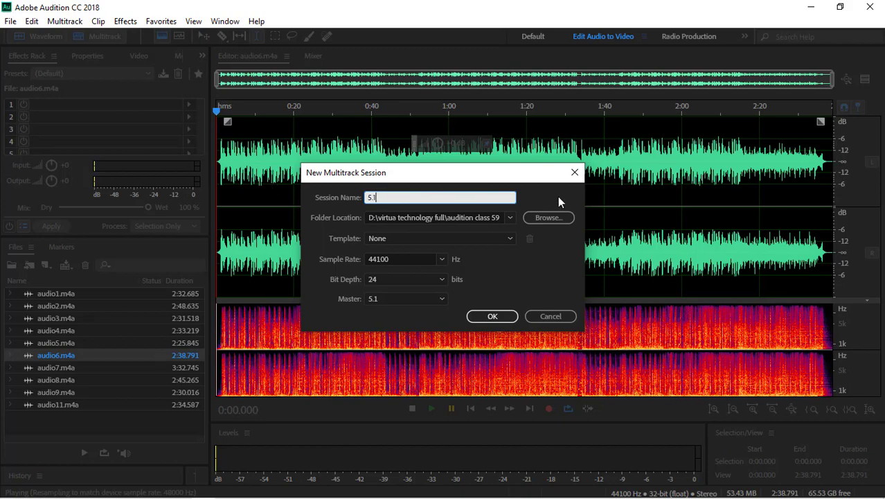
Set the session's folder location to audition class 59 inside the virtua technology full folder on drive D.
click(542, 217)
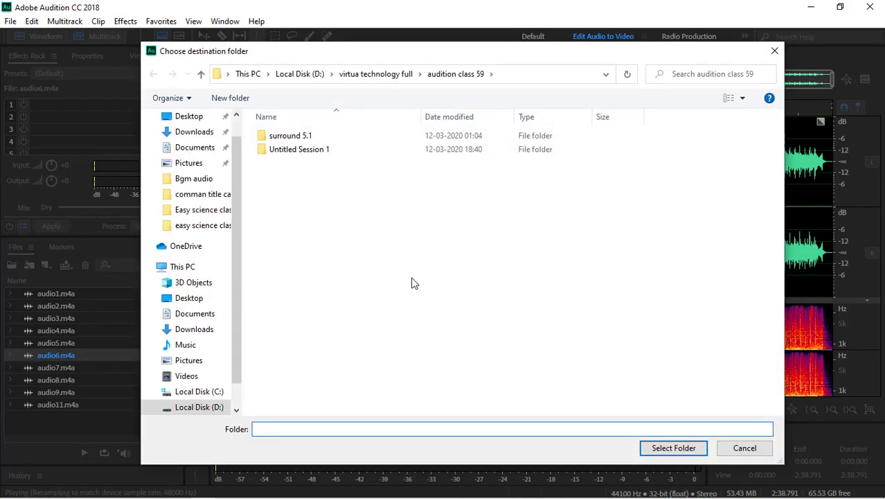
click(391, 74)
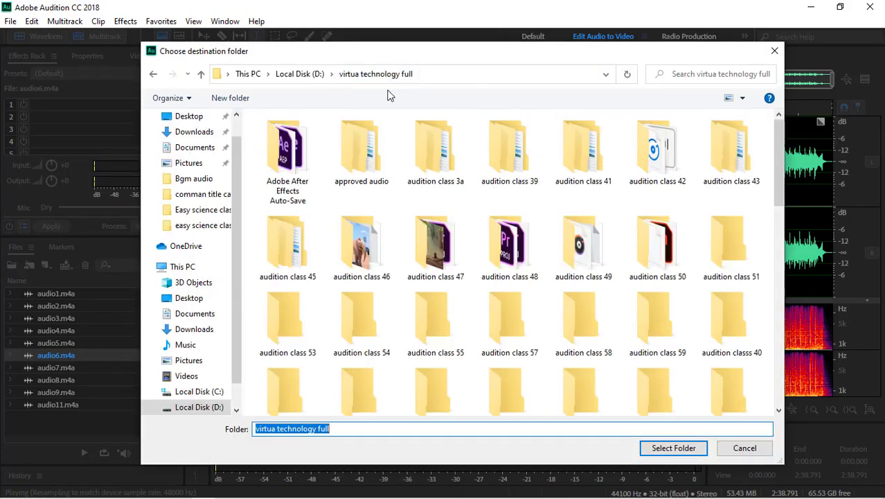
scroll(614, 288, down, 2)
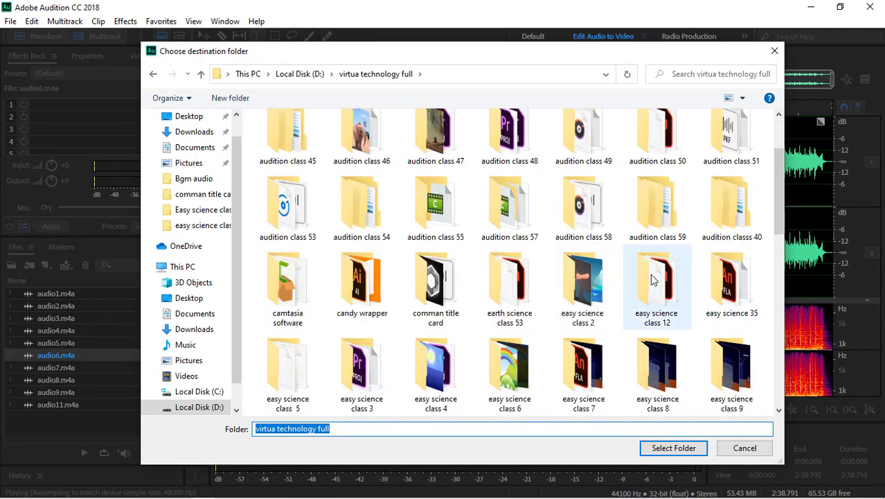
click(661, 228)
double_click(661, 227)
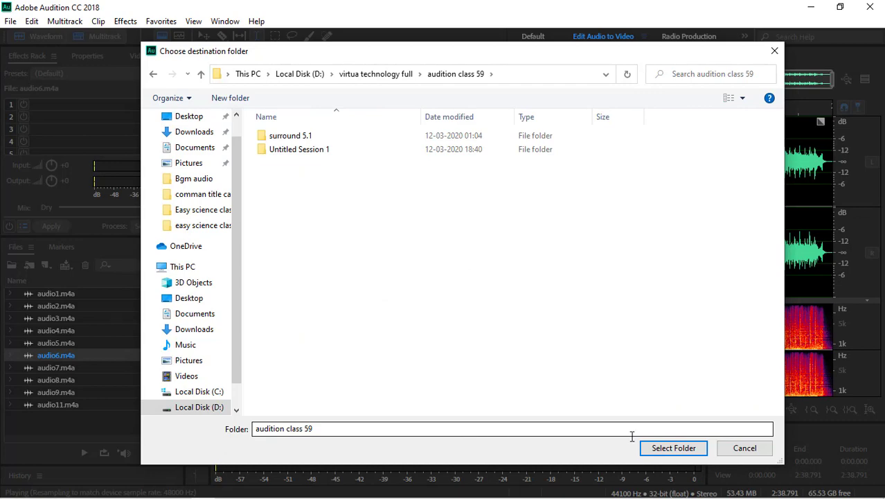
click(671, 447)
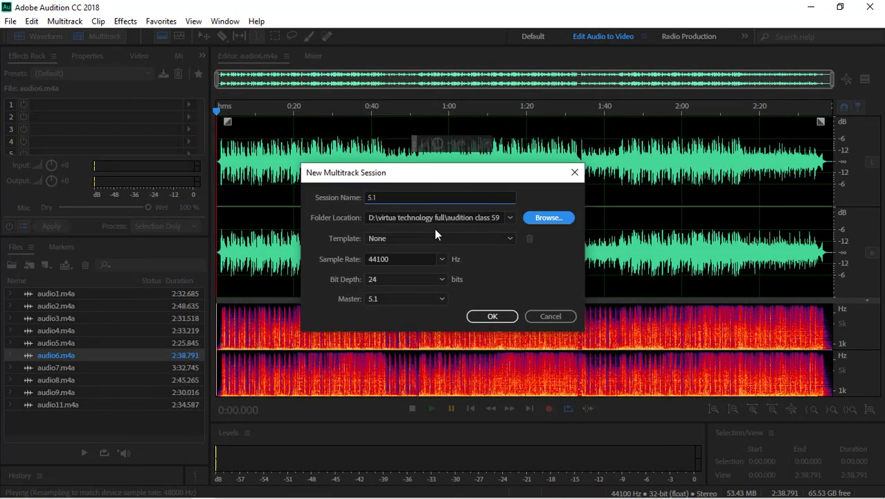
click(475, 238)
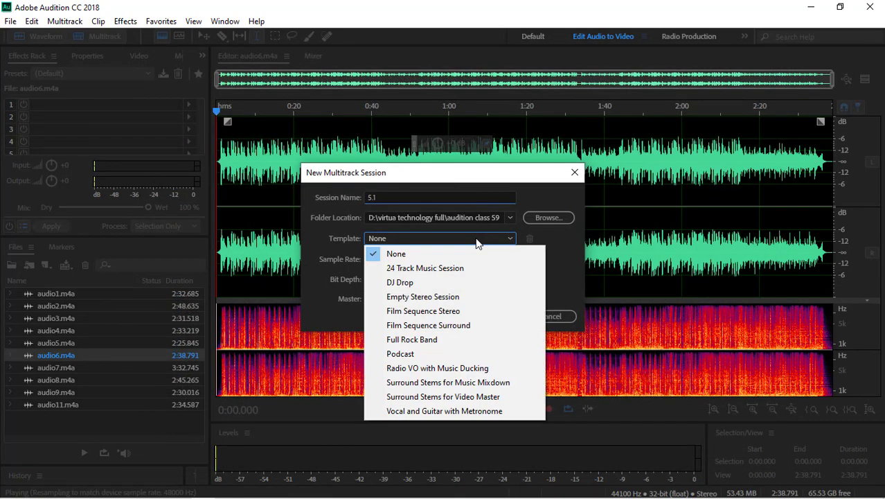
click(475, 239)
click(475, 238)
click(456, 386)
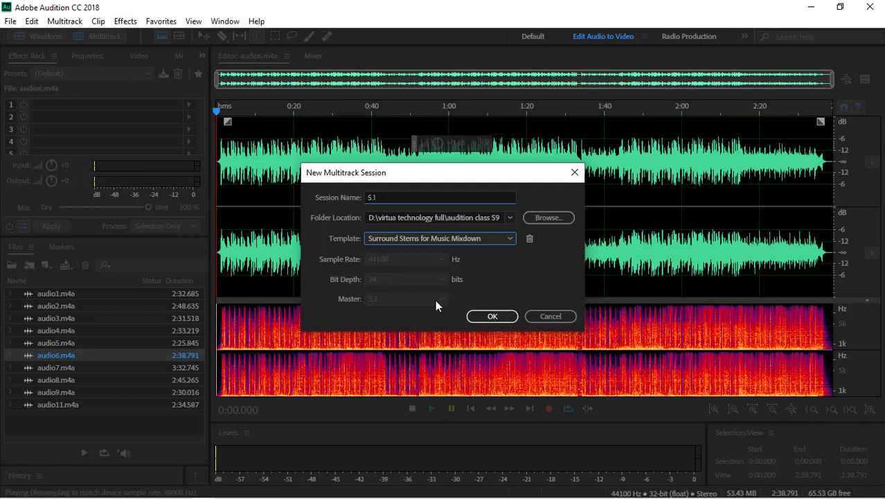
click(422, 239)
click(415, 254)
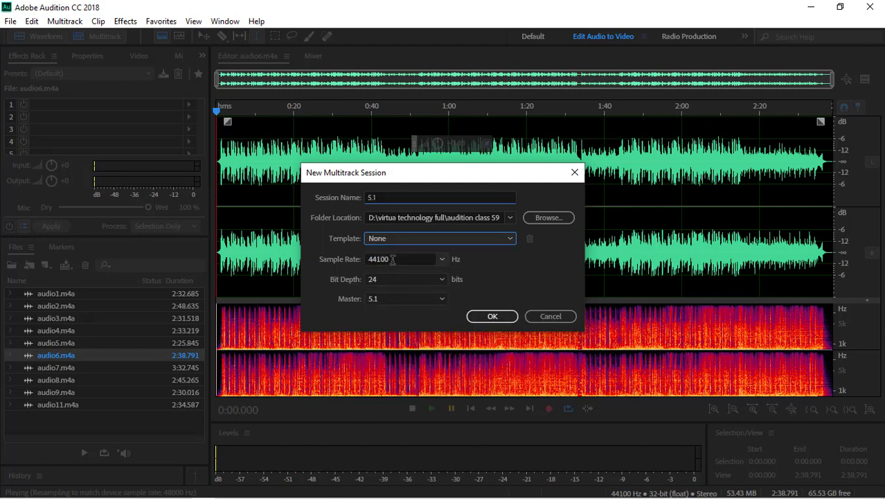
Apply the Surround Stems for Music Mixdown template and create the session.
click(414, 238)
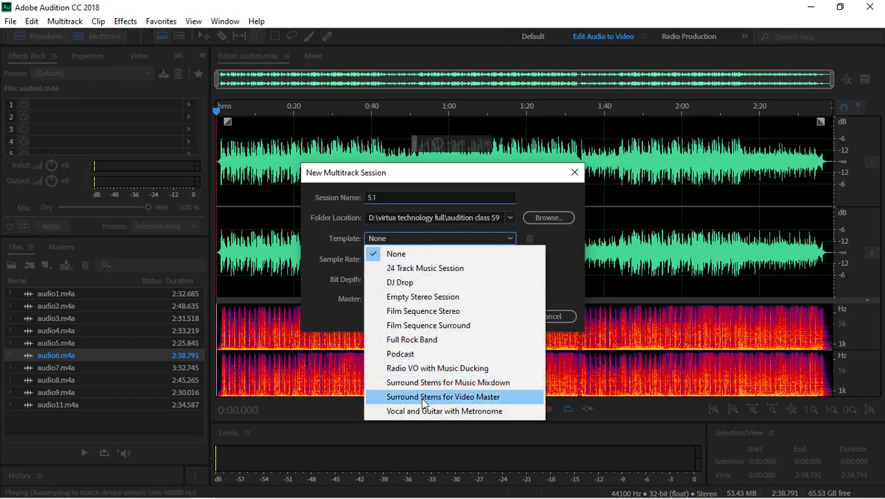
click(433, 385)
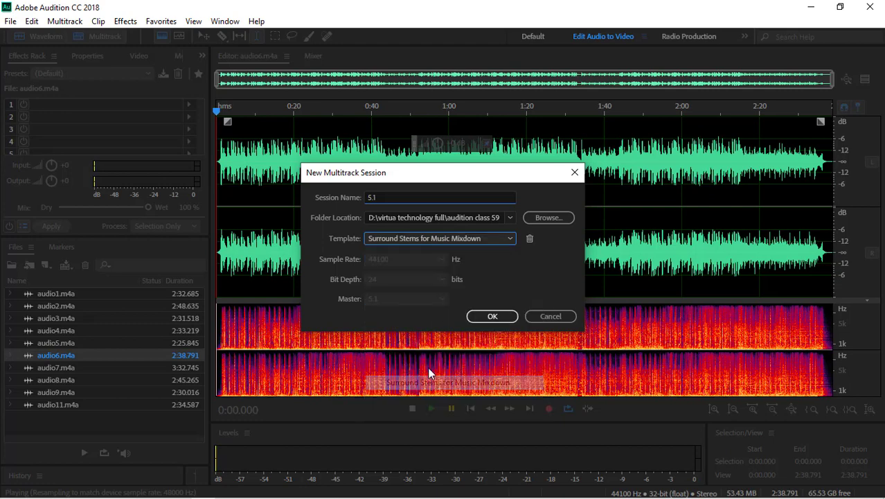
click(482, 316)
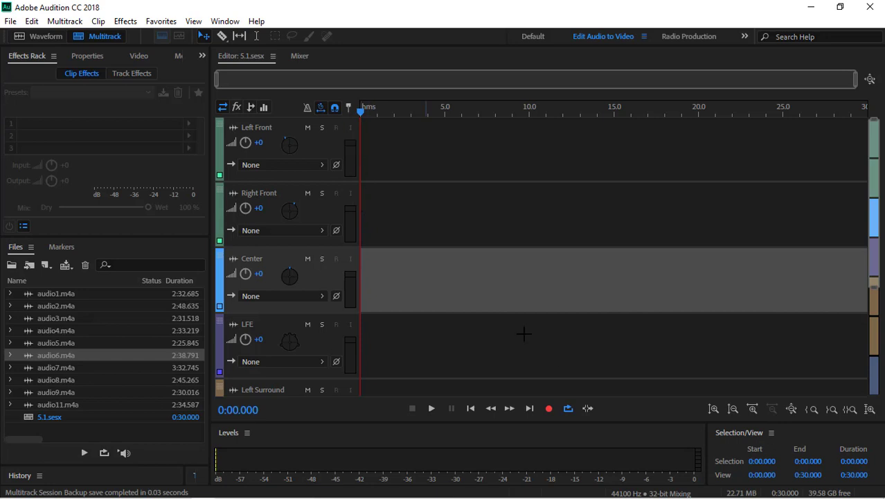
Check the system's speaker device and volume, and try to arm the Left Front track for recording.
mouse_move(714, 496)
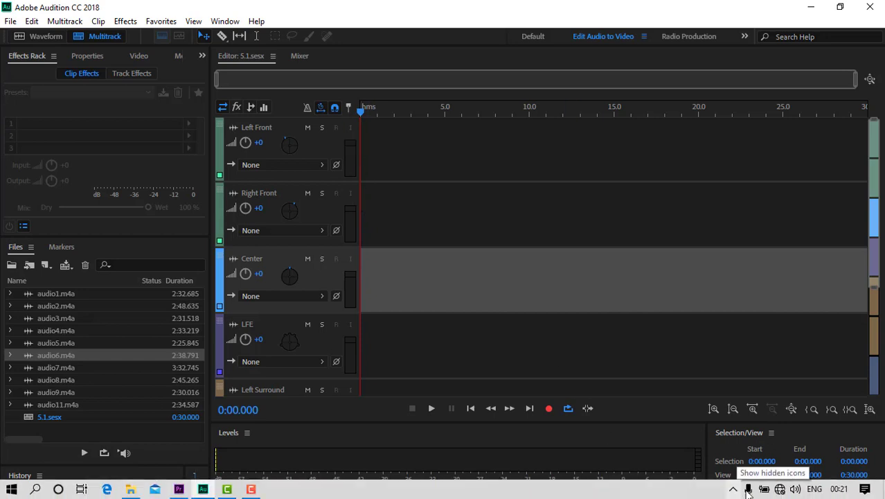
click(795, 491)
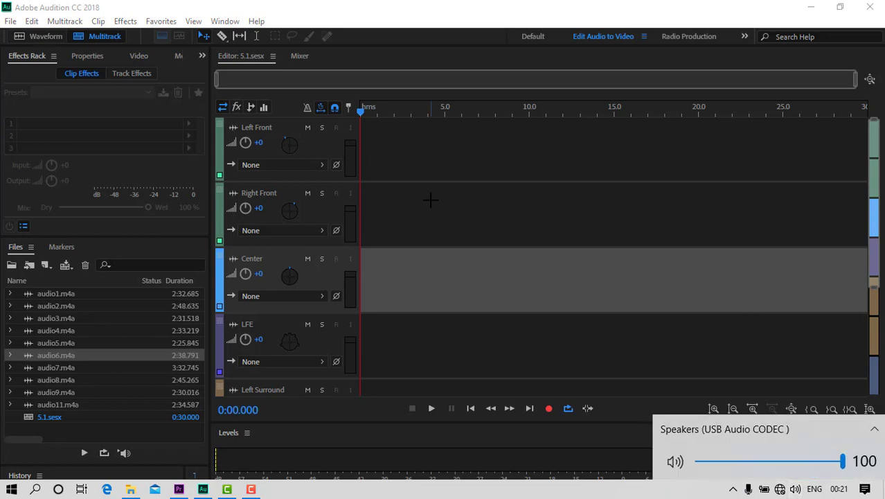
click(29, 79)
click(337, 128)
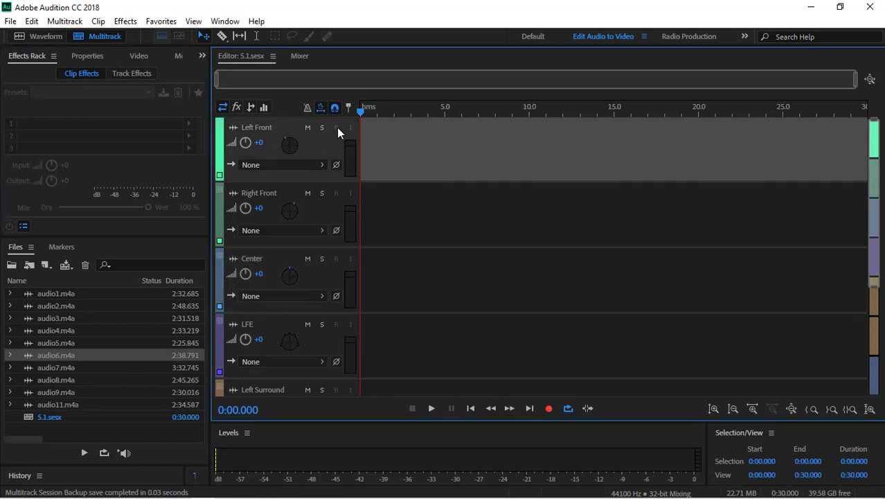
click(124, 22)
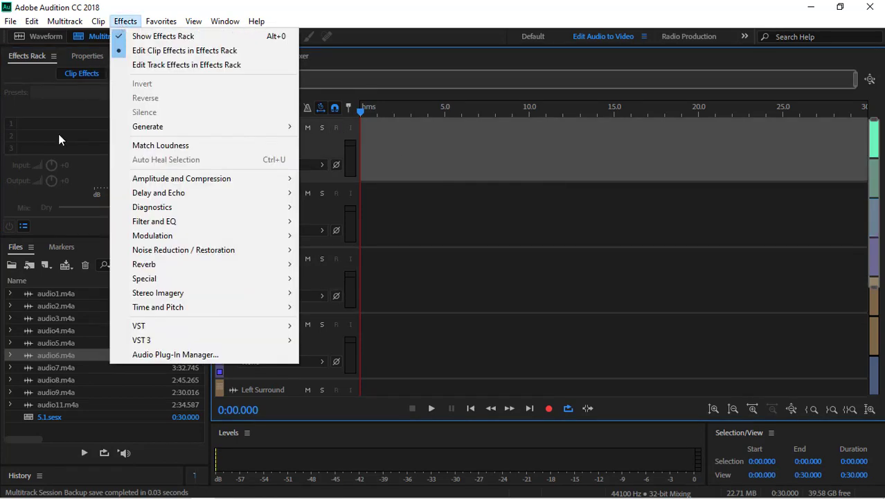
click(59, 136)
click(153, 23)
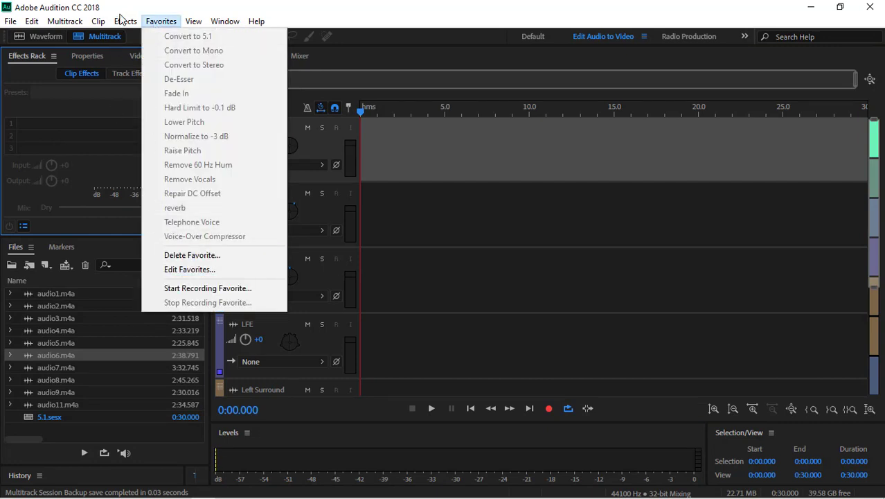
mouse_move(125, 22)
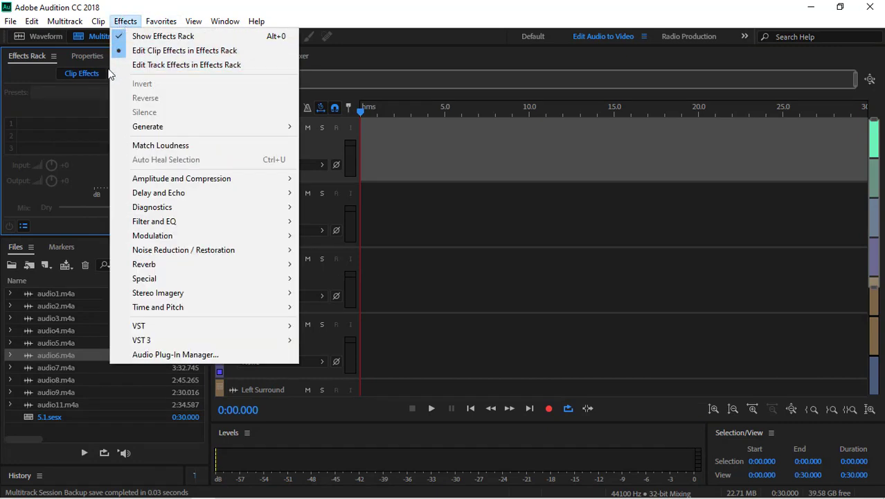
mouse_move(73, 25)
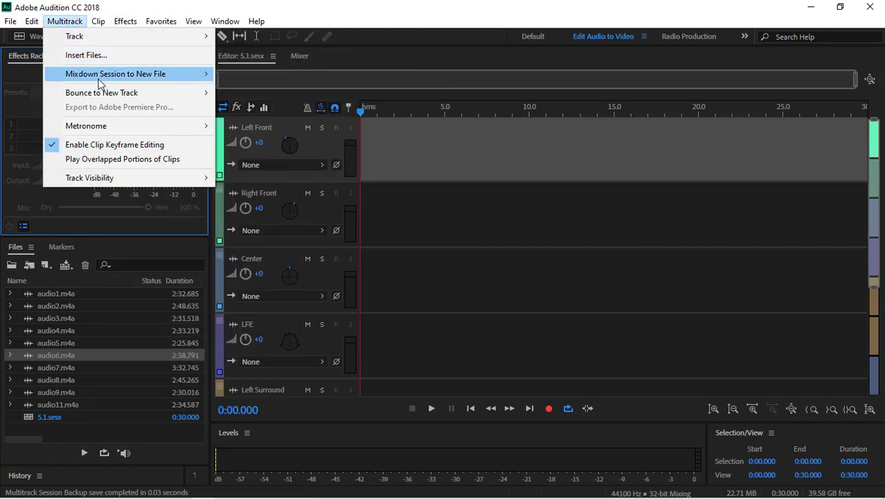
mouse_move(103, 97)
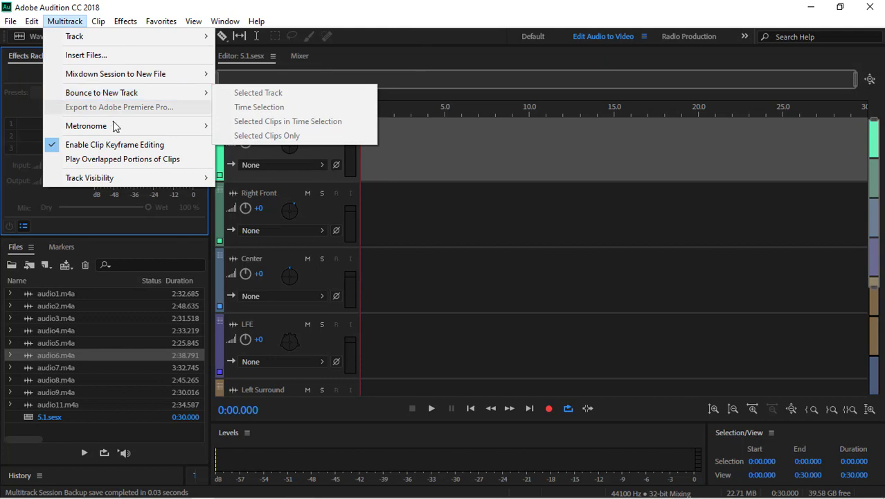
mouse_move(114, 127)
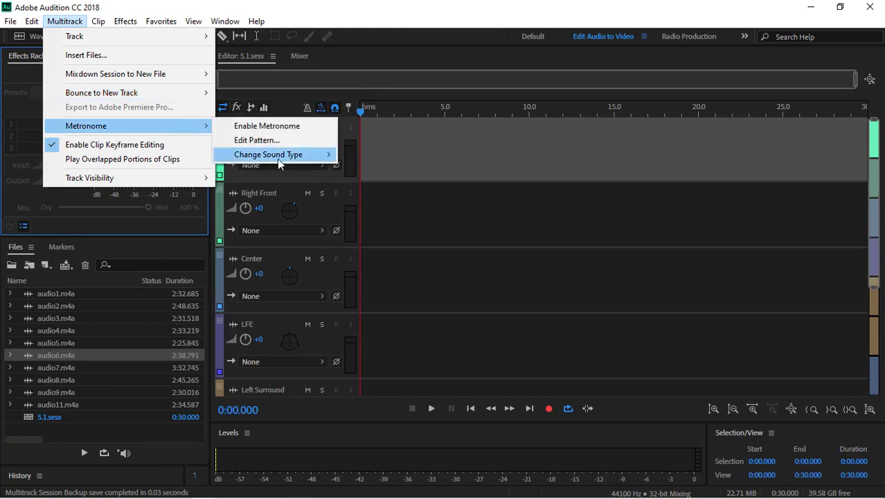
mouse_move(277, 159)
mouse_move(38, 17)
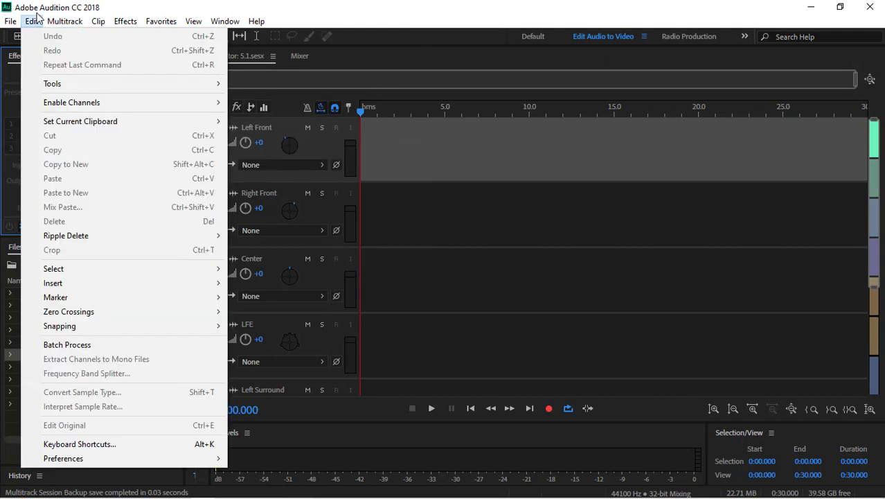
mouse_move(10, 21)
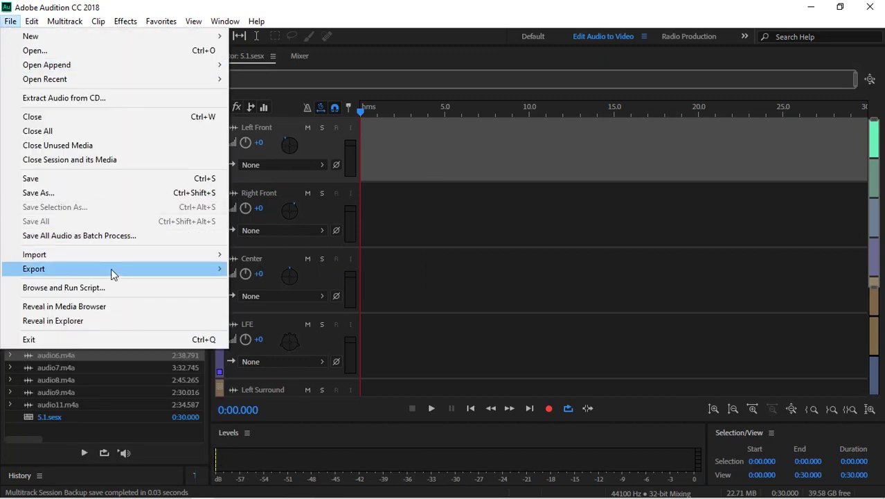
mouse_move(113, 274)
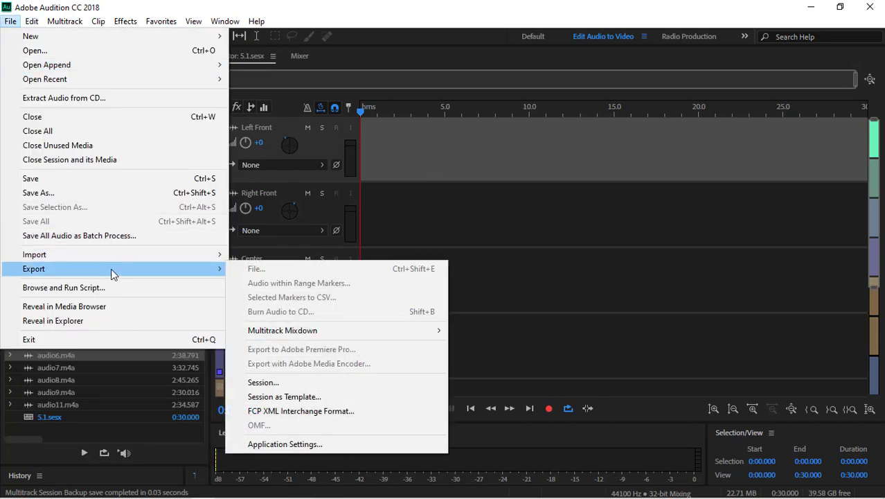
mouse_move(417, 336)
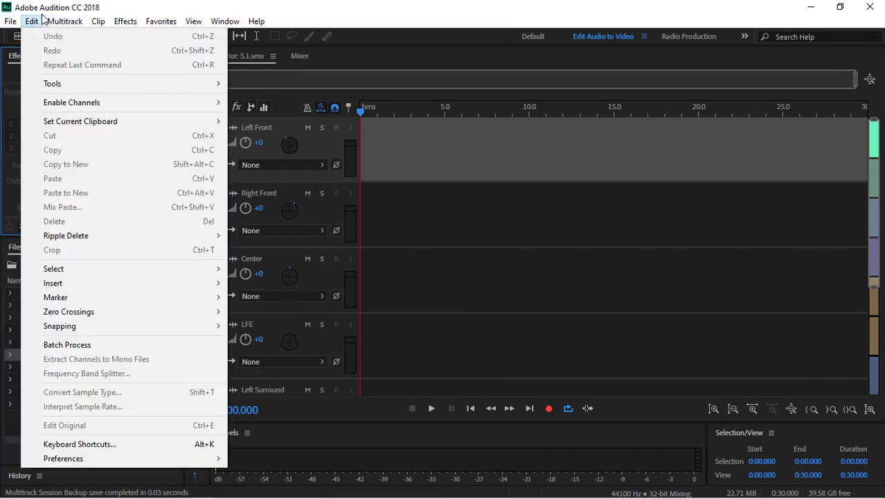
Open the audio hardware preferences and set the default input to Microphone (USB Audio CODEC).
mouse_move(86, 458)
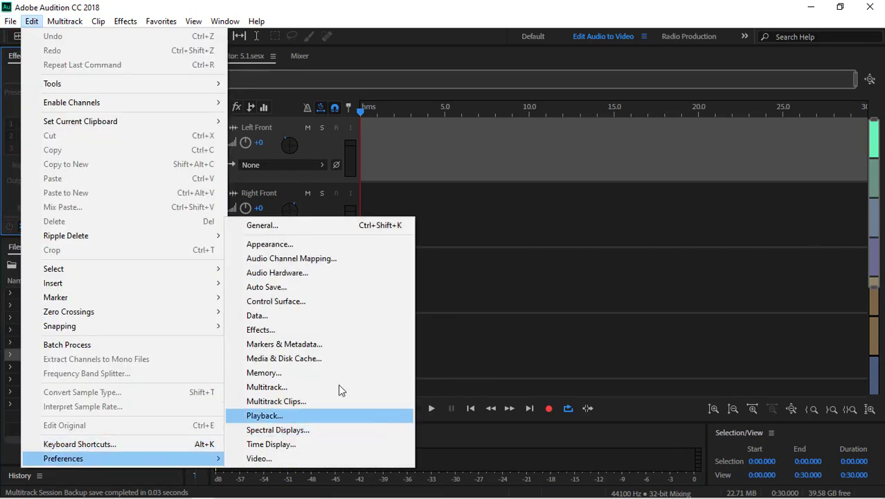
click(327, 271)
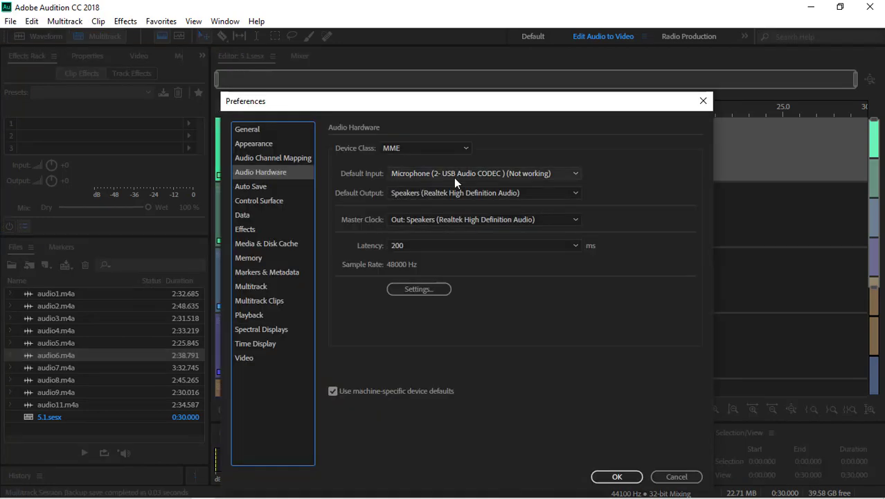
click(456, 174)
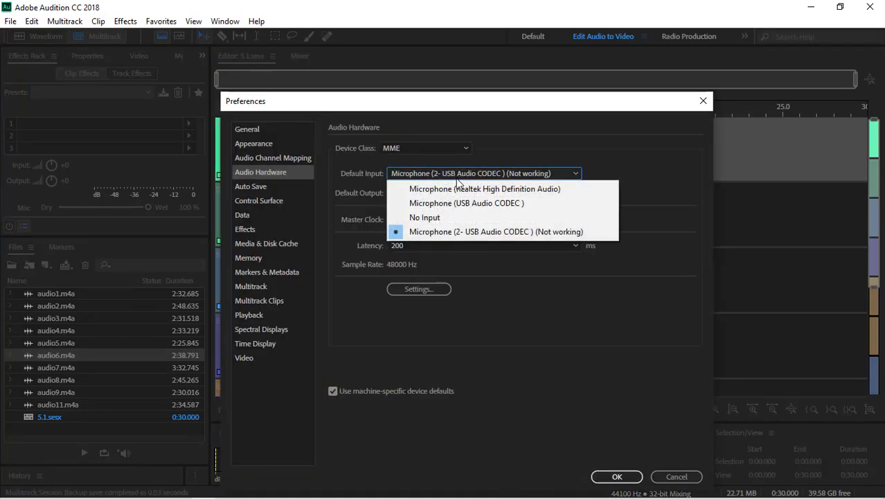
click(448, 206)
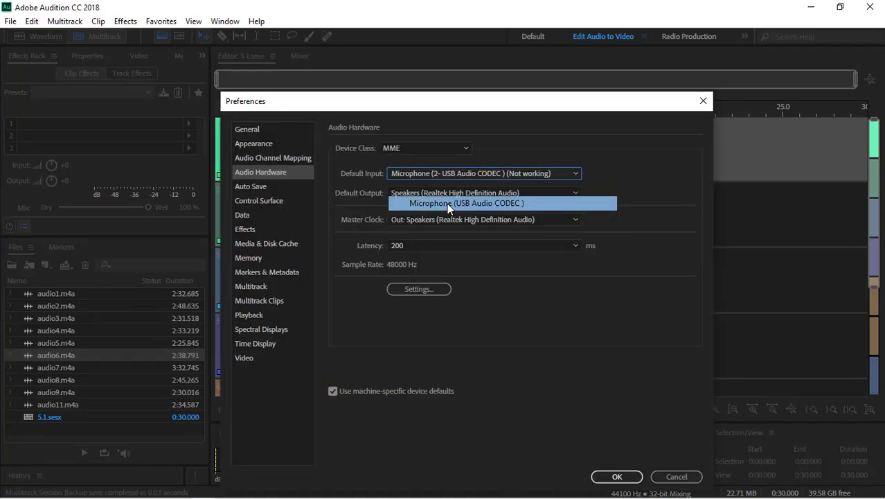
Keep Speakers (Realtek High Definition Audio) as default output and master clock with 200 ms latency, and apply the audio hardware preferences.
click(439, 194)
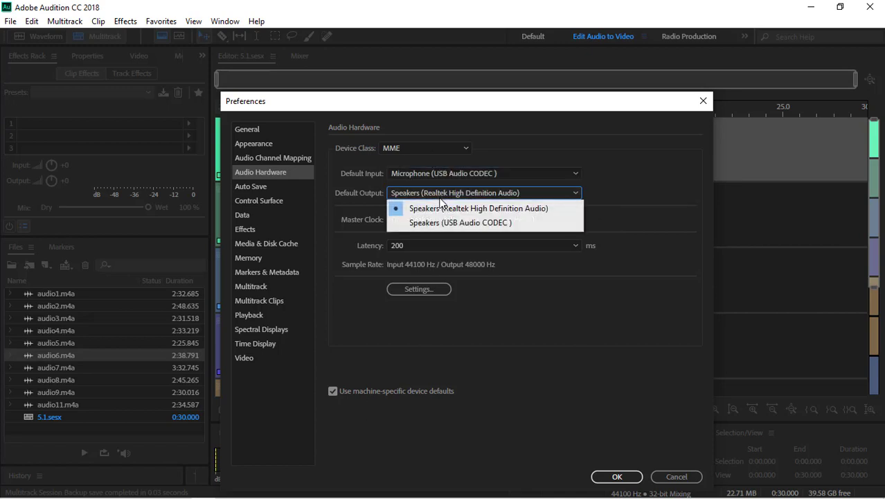
click(442, 203)
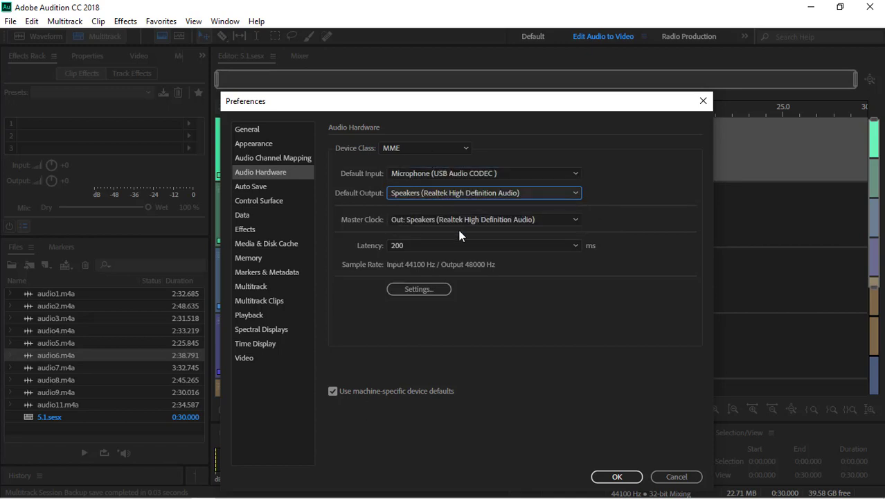
click(465, 224)
click(506, 250)
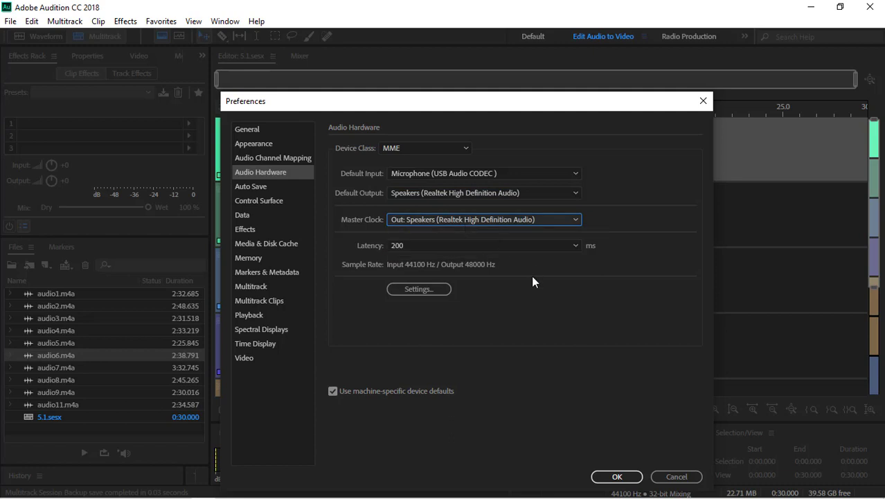
click(574, 245)
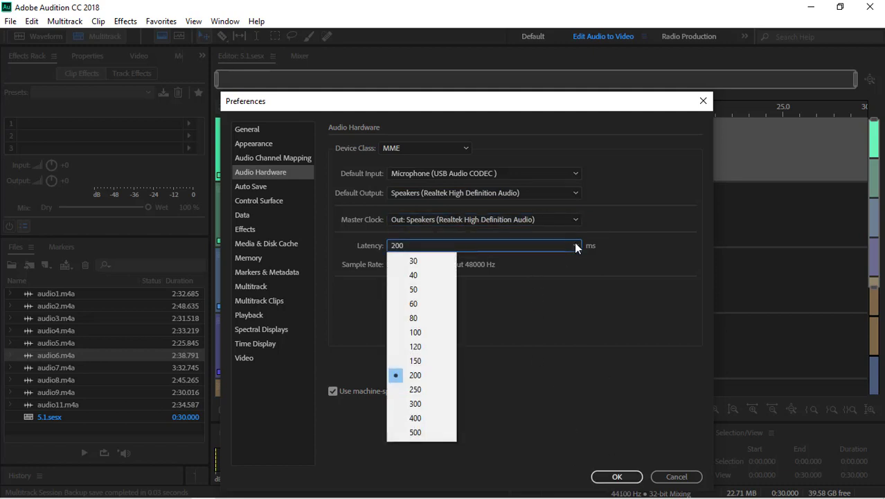
click(575, 244)
click(612, 478)
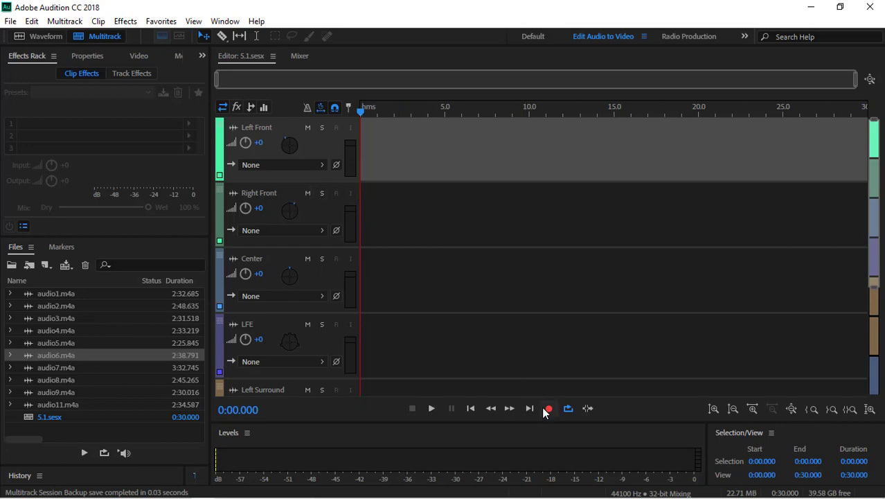
Delete all existing audio from audio6.m4a in the waveform editor and record a new clip of about 12.6 seconds.
click(29, 34)
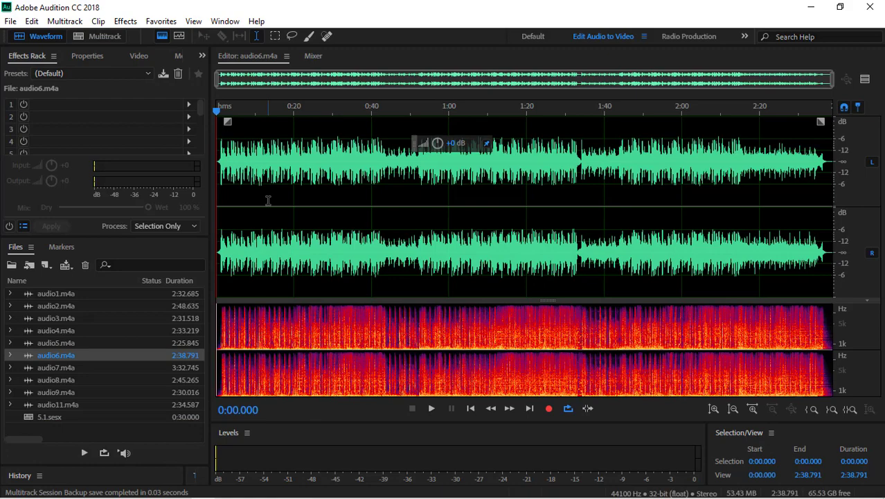
key(ctrl+a)
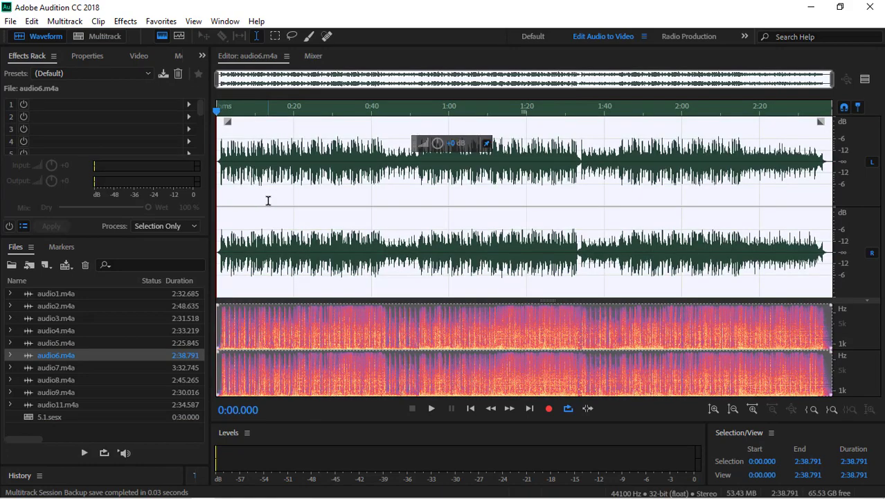
key(Delete)
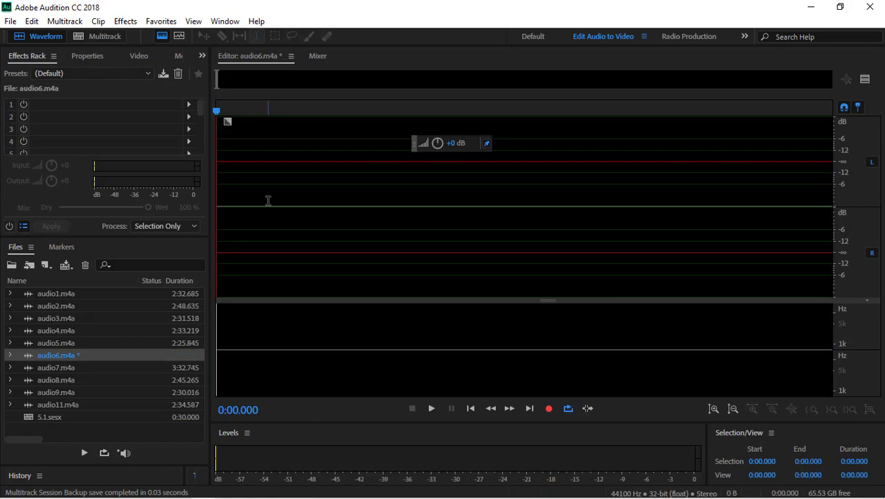
click(549, 408)
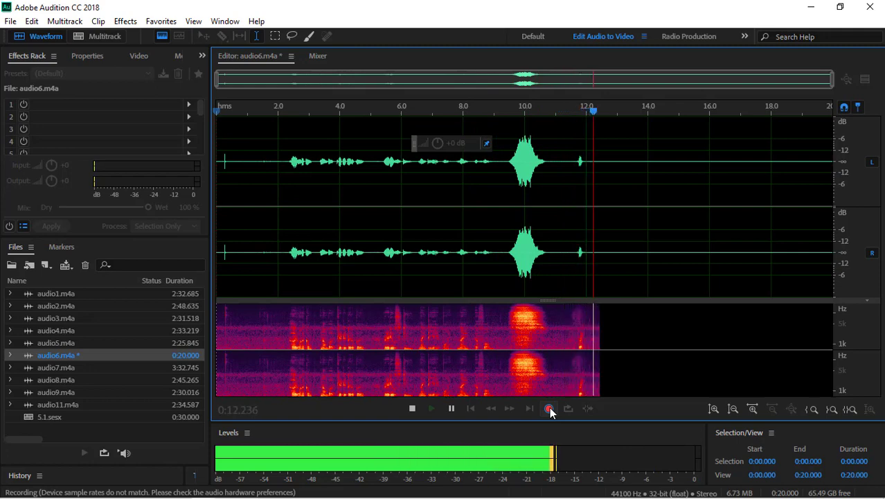
click(549, 409)
Trim about 1.3 seconds from the start and about 1 second from the end of the recording.
drag(279, 210, 70, 210)
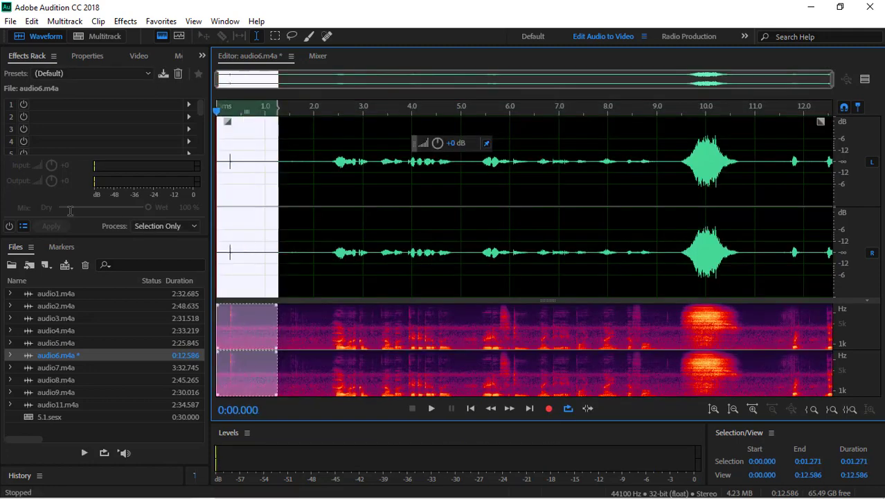
key(Delete)
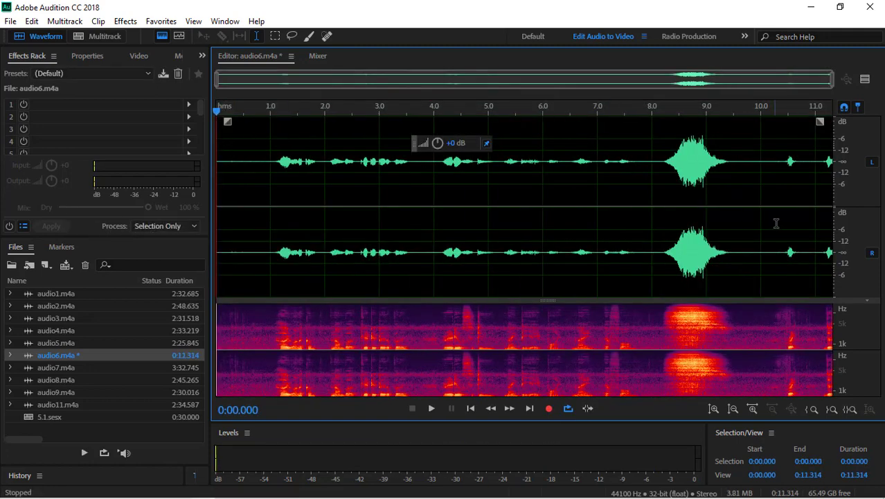
drag(778, 201, 839, 202)
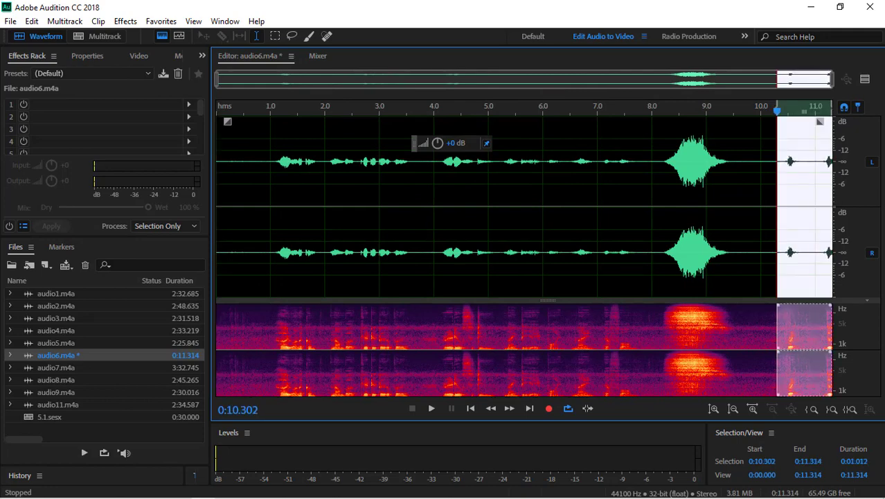
key(Delete)
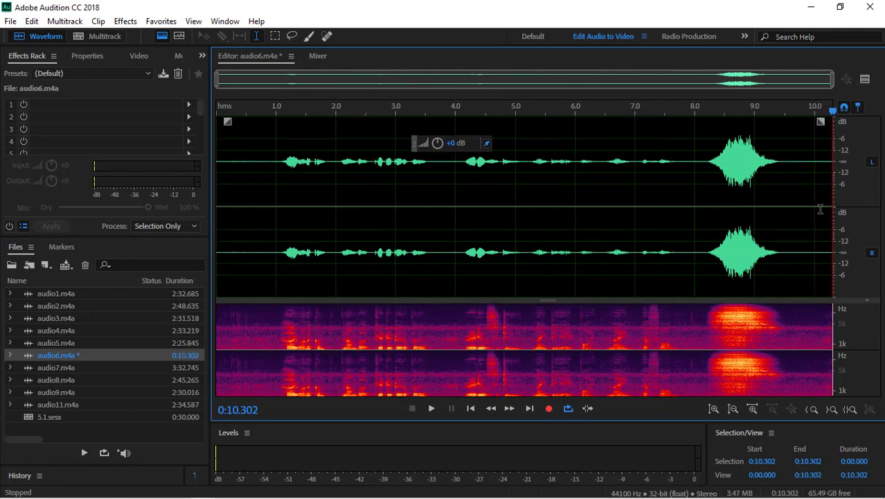
Play the recording from about 0.7 seconds, pause before the loud section, and amplify the first 7.9 seconds.
click(259, 203)
click(432, 409)
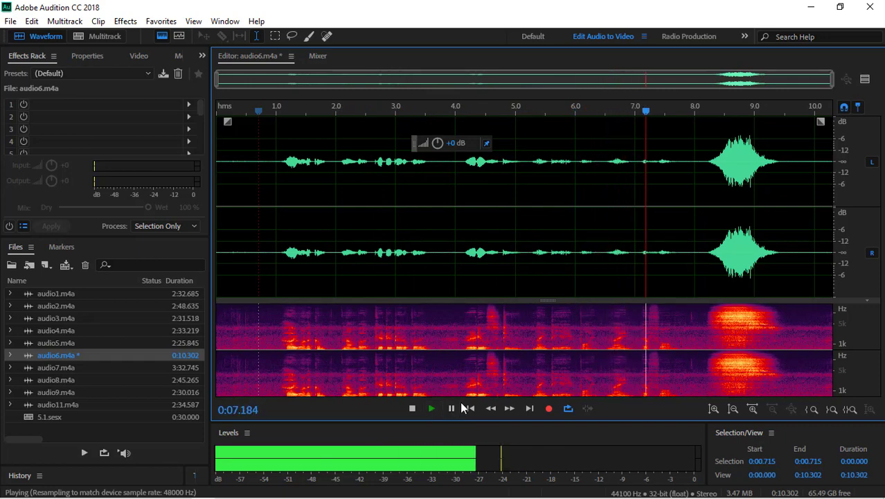
click(451, 408)
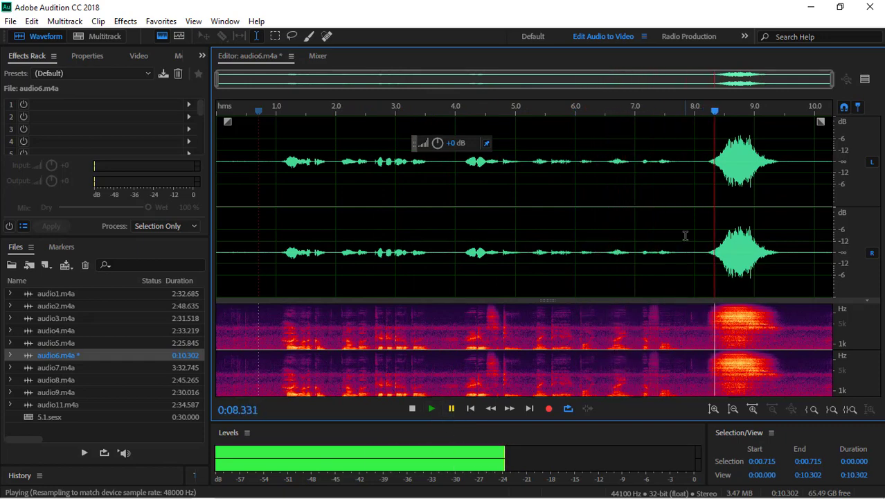
drag(689, 234, 73, 229)
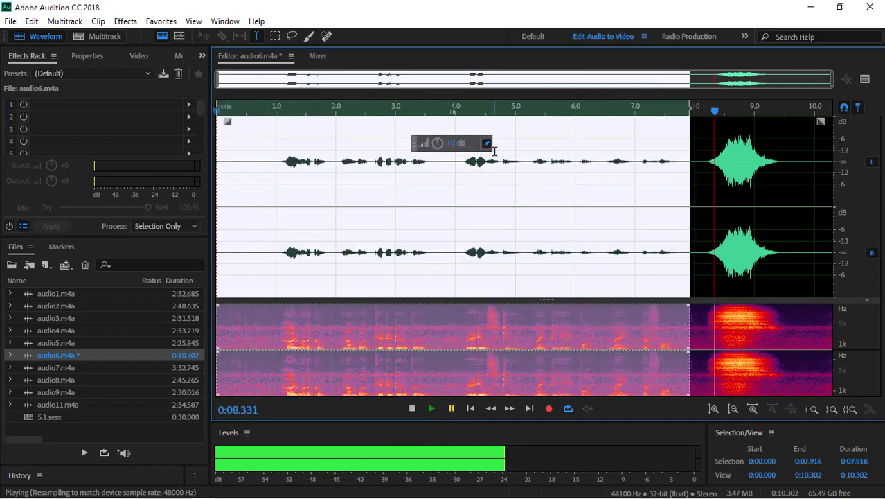
drag(435, 144, 458, 130)
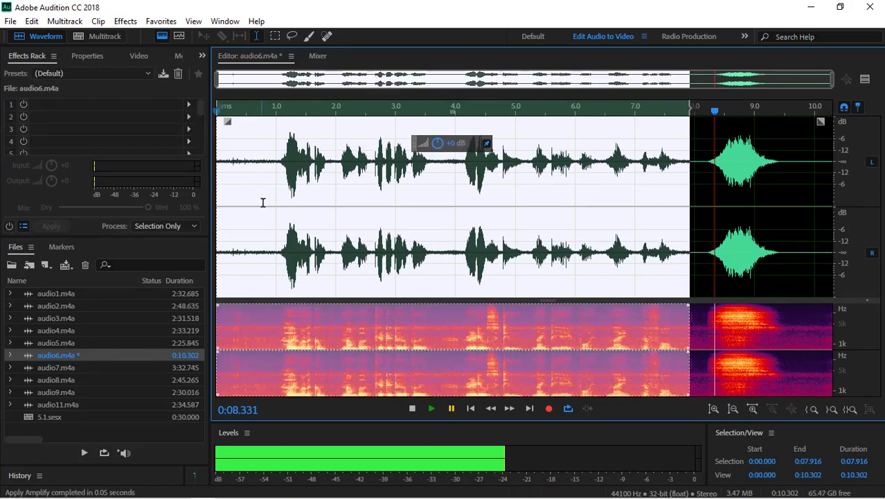
Apply Auto Heal to the first second of the recording and play the result back.
click(277, 202)
drag(279, 202, 218, 202)
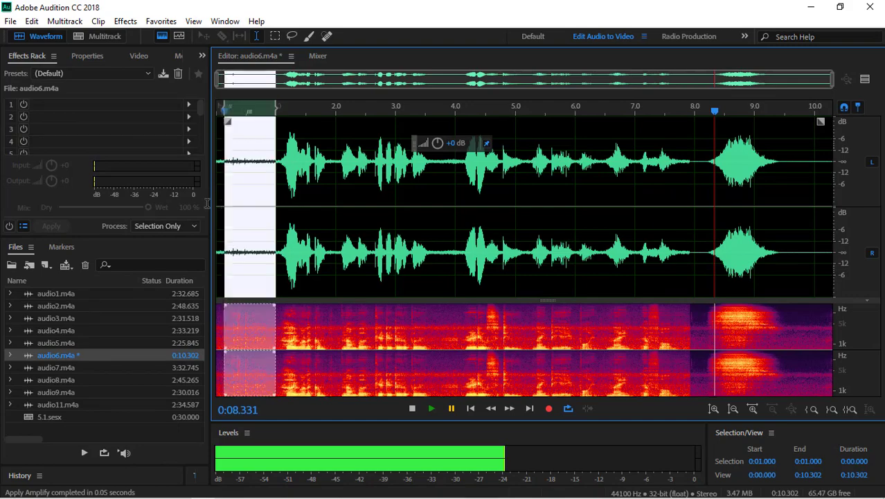
right_click(248, 199)
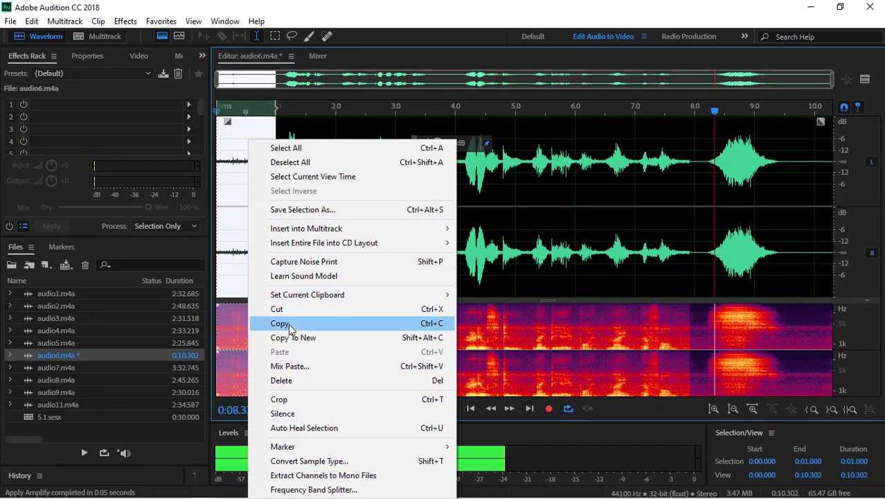
click(294, 428)
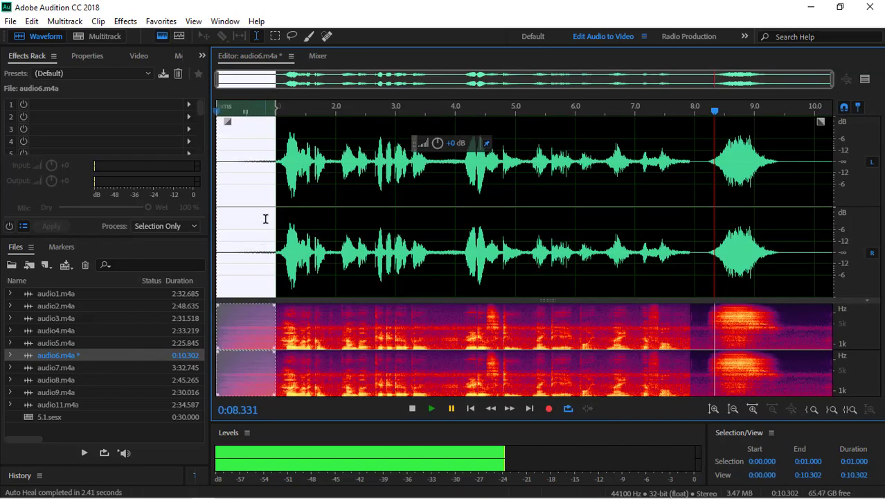
click(266, 219)
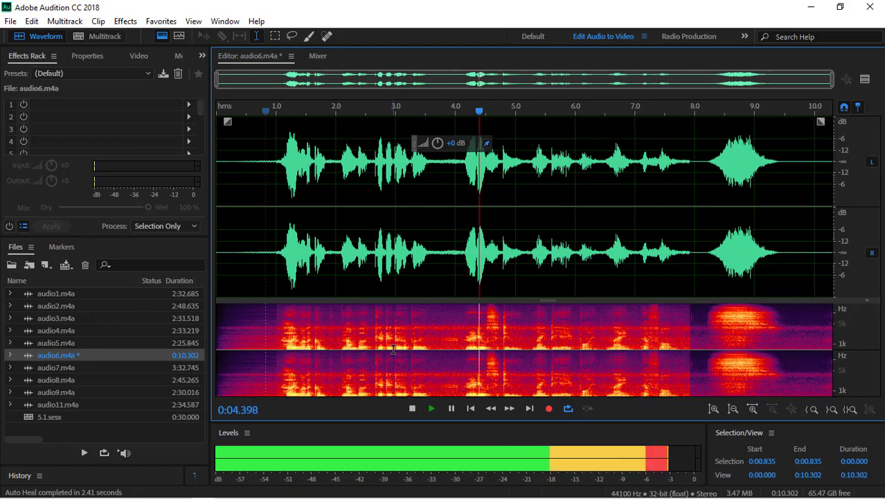
key(space)
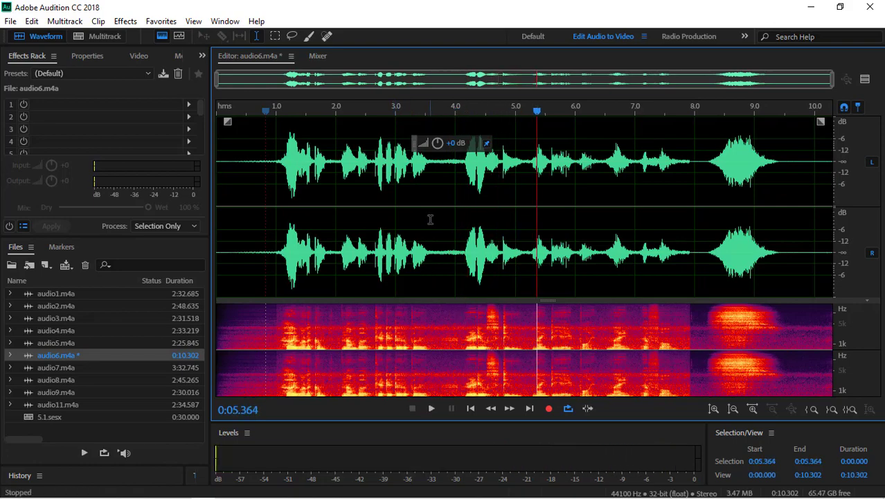
Silence the background noise in the pause at about 3.6–4.1 seconds, the first second, and the gap at about 7.7–8.2 seconds.
drag(431, 220, 463, 222)
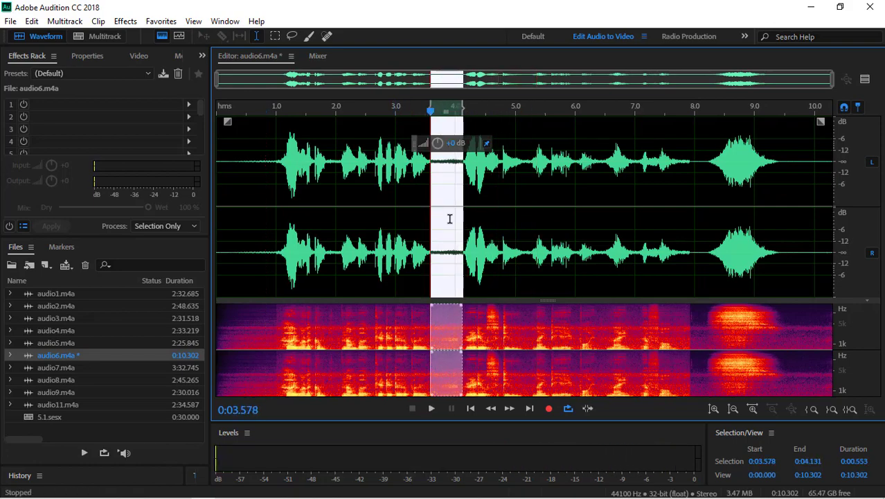
right_click(450, 219)
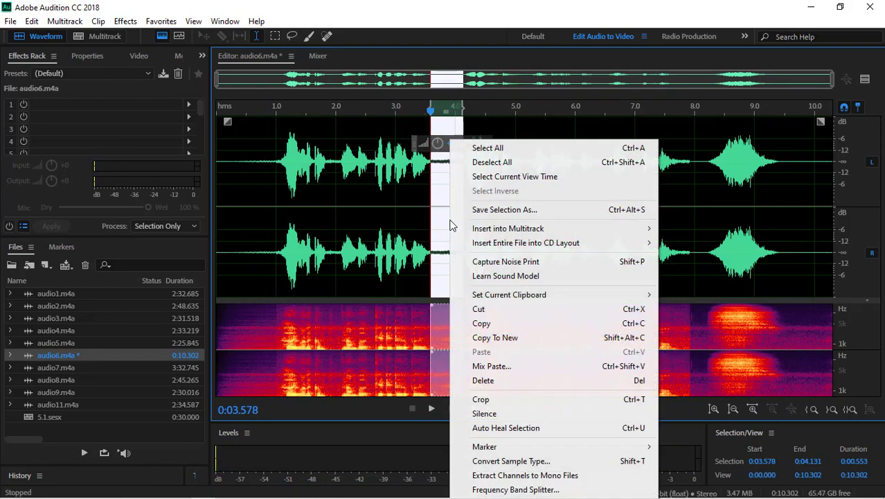
click(483, 414)
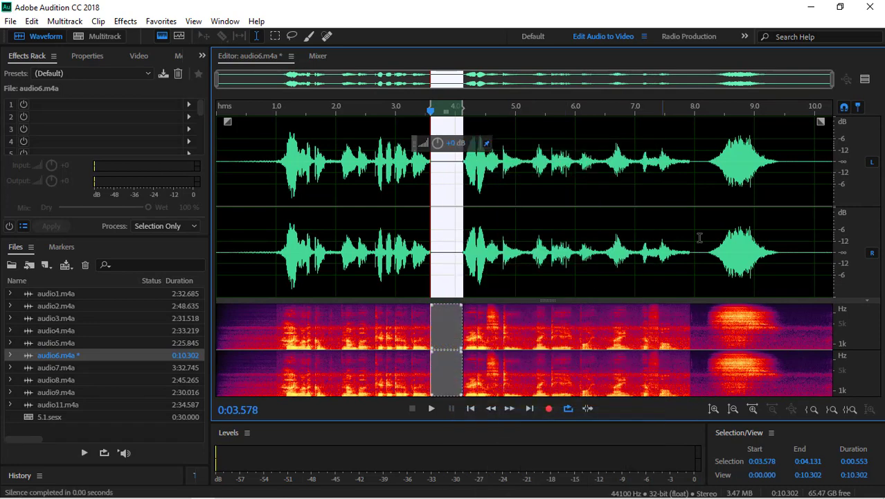
drag(275, 241, 124, 246)
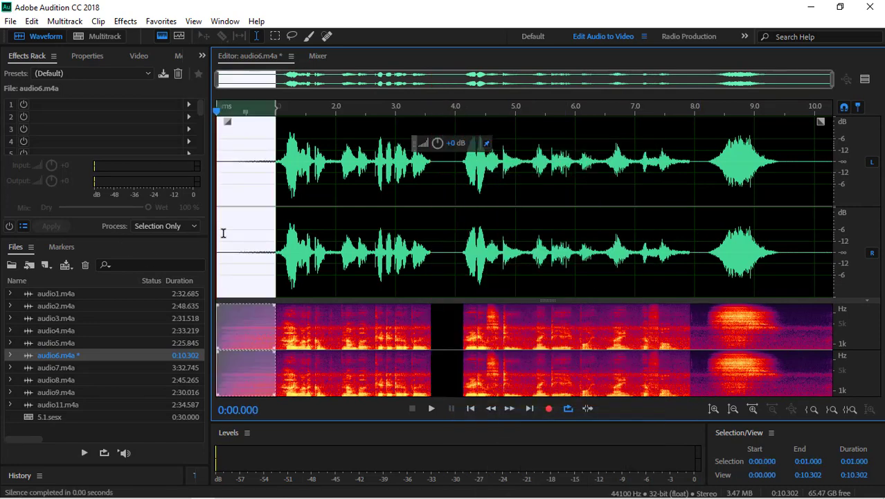
right_click(248, 256)
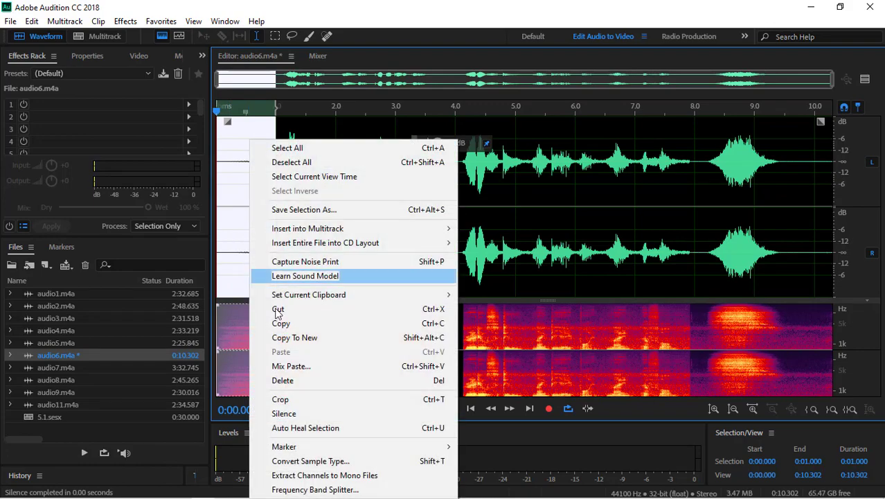
click(284, 414)
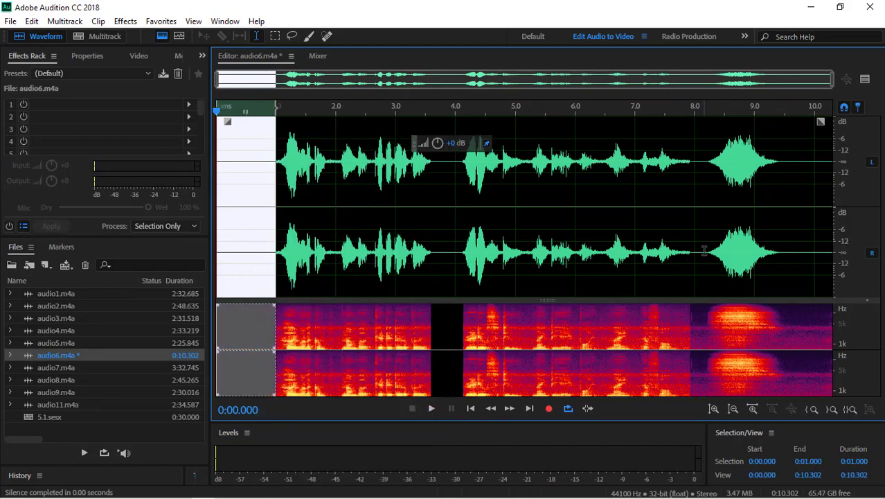
drag(706, 247, 675, 242)
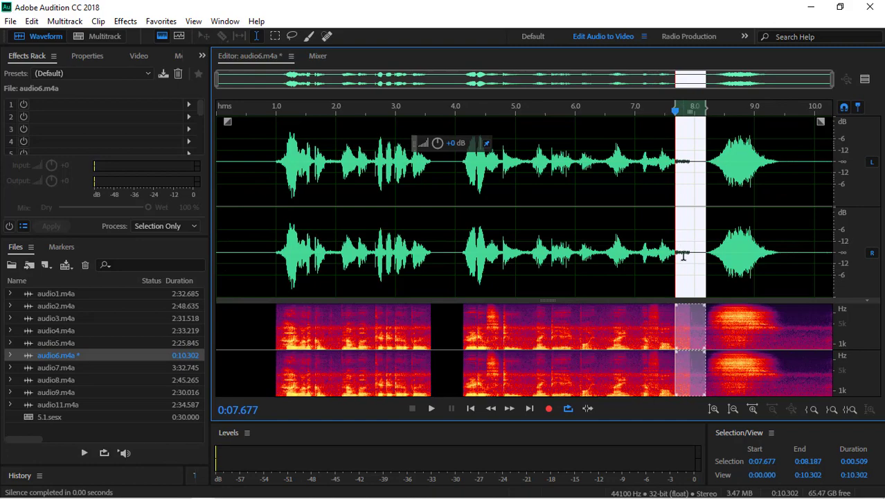
right_click(678, 255)
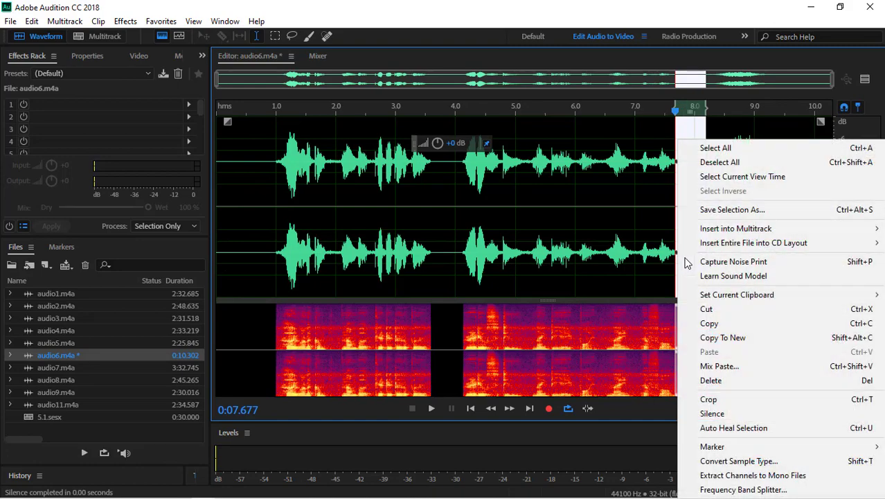
click(713, 414)
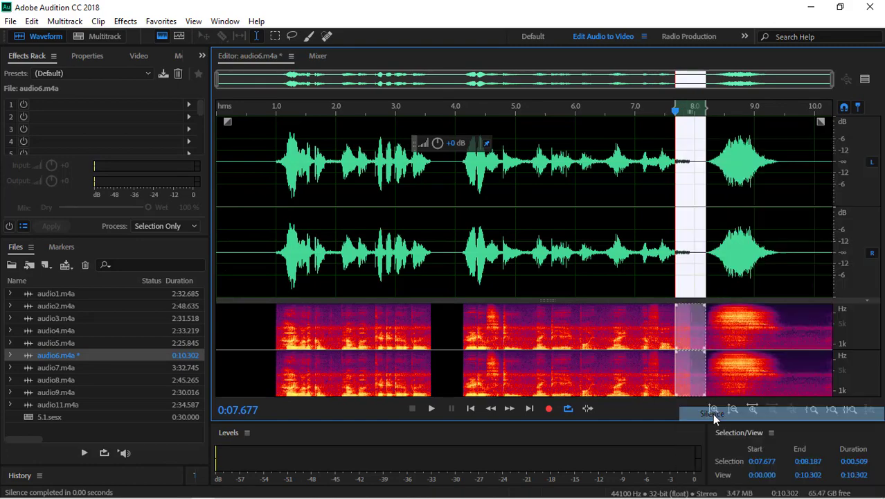
Play the cleaned recording from about 0.8 seconds through the loud section and stop playback.
click(784, 250)
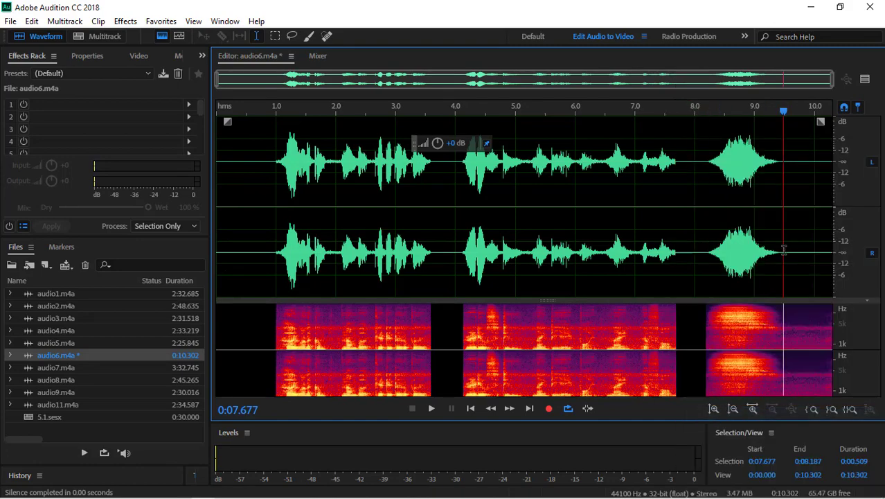
click(264, 240)
key(space)
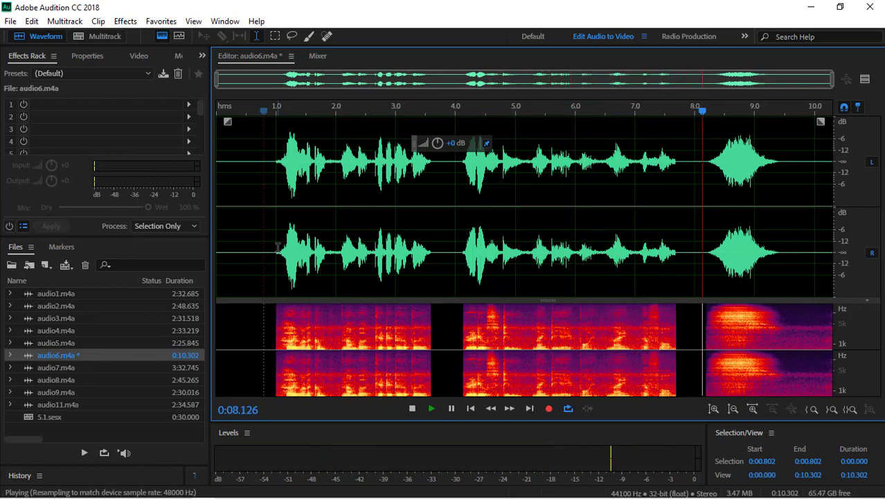
key(space)
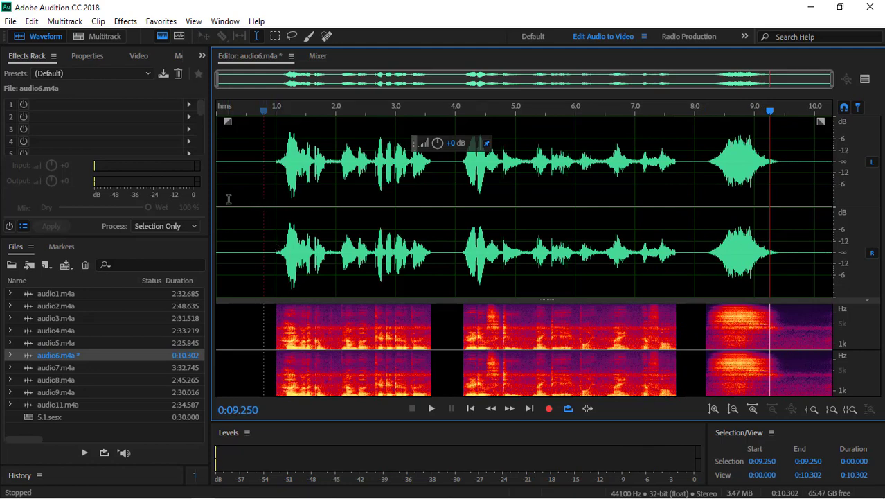
Open Adaptive Noise Reduction for the entire recording and preview it with the default settings.
key(ctrl+a)
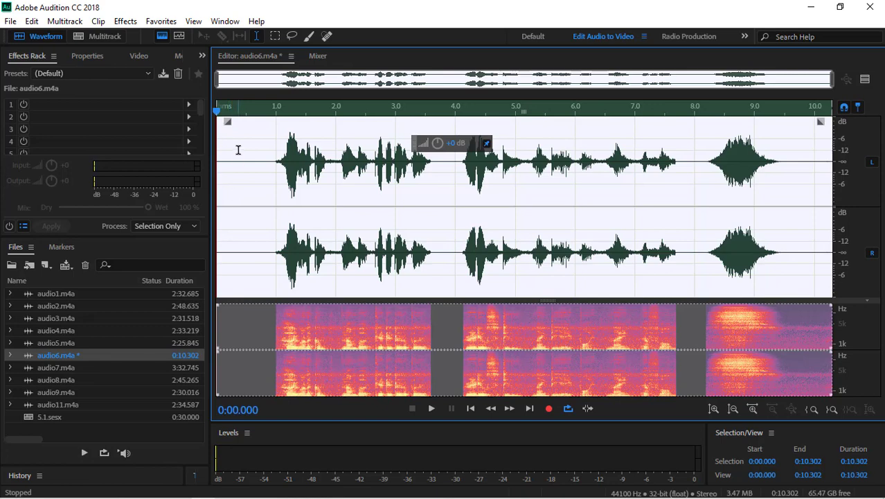
click(125, 20)
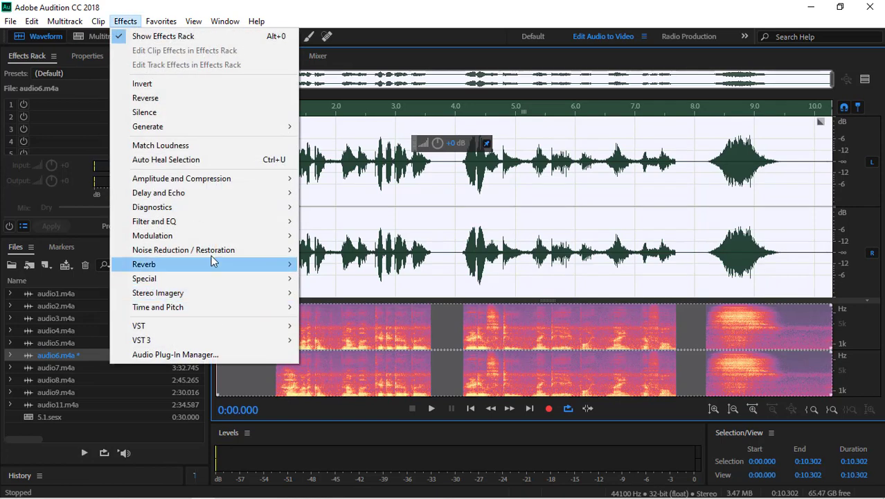
mouse_move(216, 251)
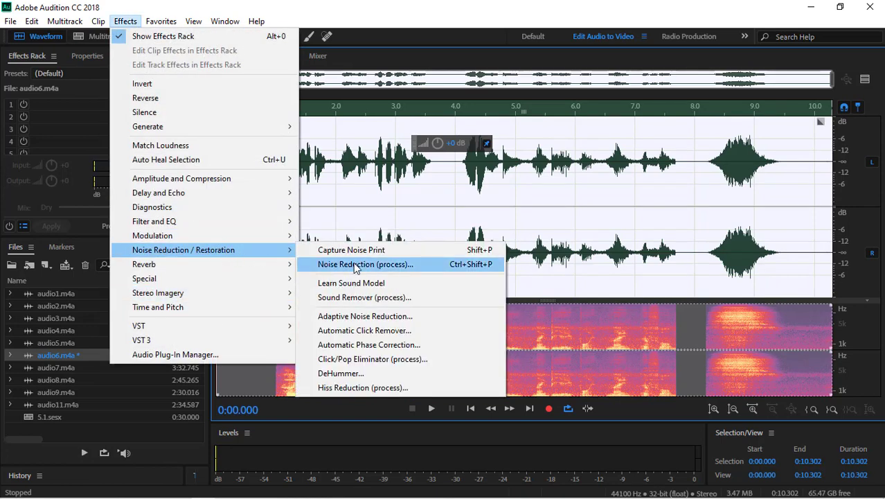
click(378, 316)
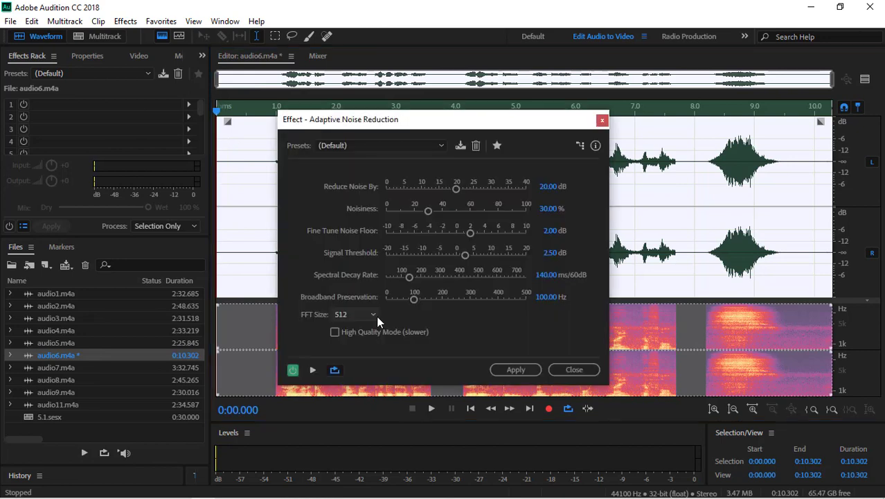
click(311, 370)
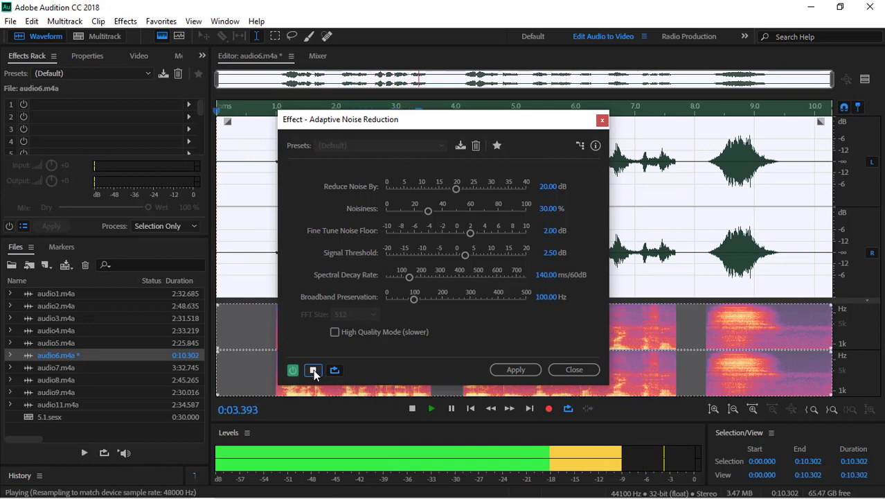
click(314, 369)
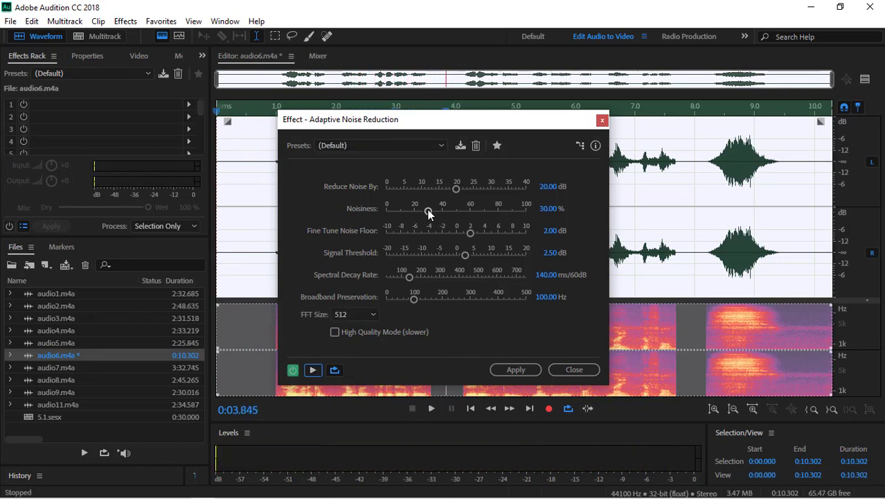
Raise the Noisiness of the noise reduction to about 38.33 % and preview the result.
drag(429, 213, 440, 212)
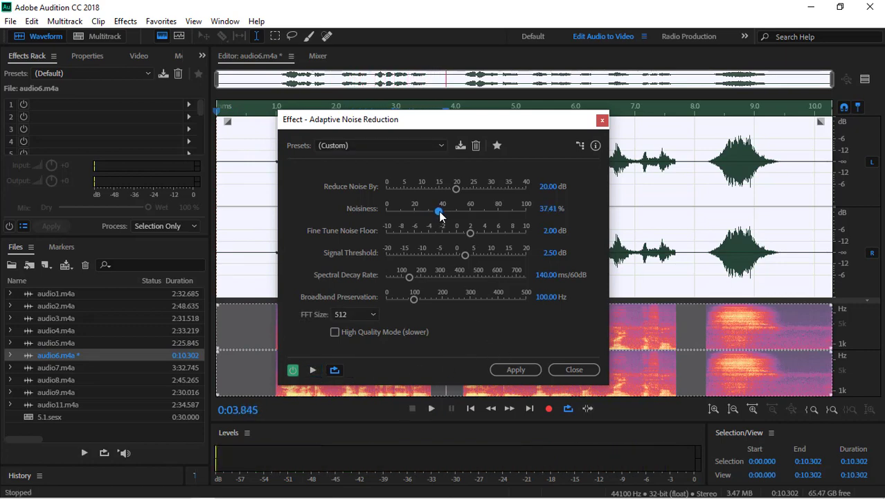
click(314, 370)
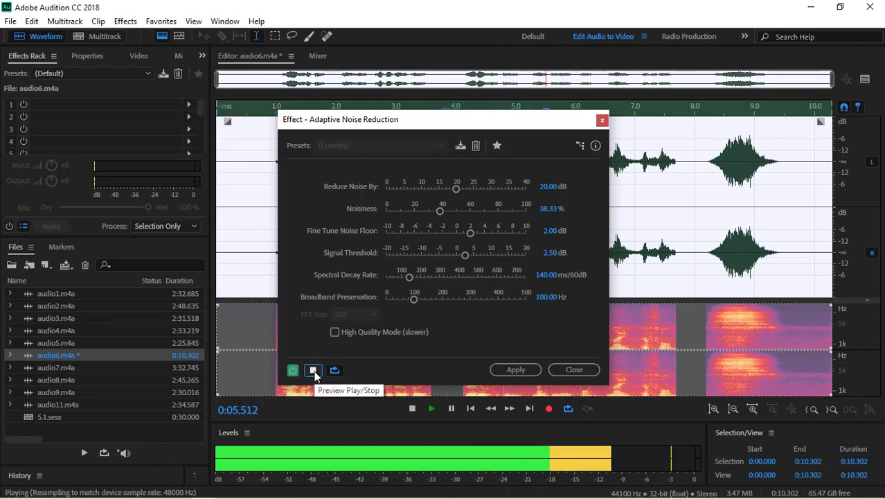
click(313, 370)
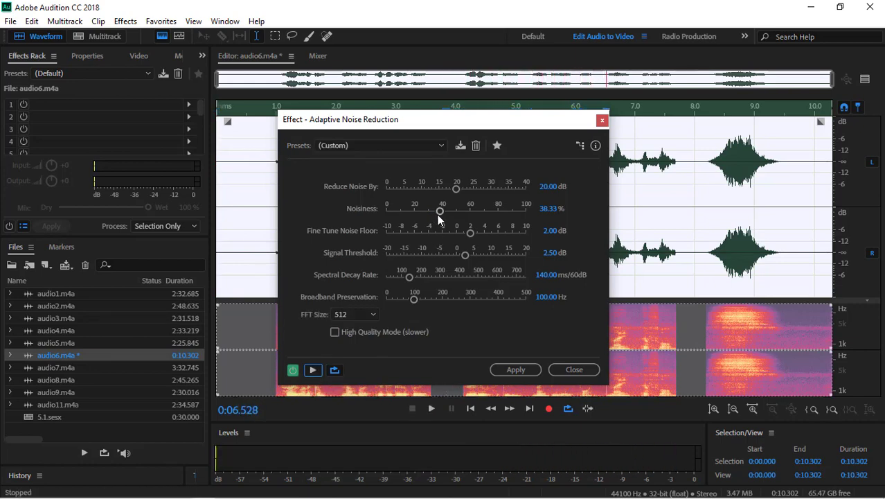
Set Noisiness to about 28.61 % and Reduce Noise By to about 18.52 dB, preview briefly, and apply the noise reduction.
drag(437, 215, 451, 194)
click(312, 370)
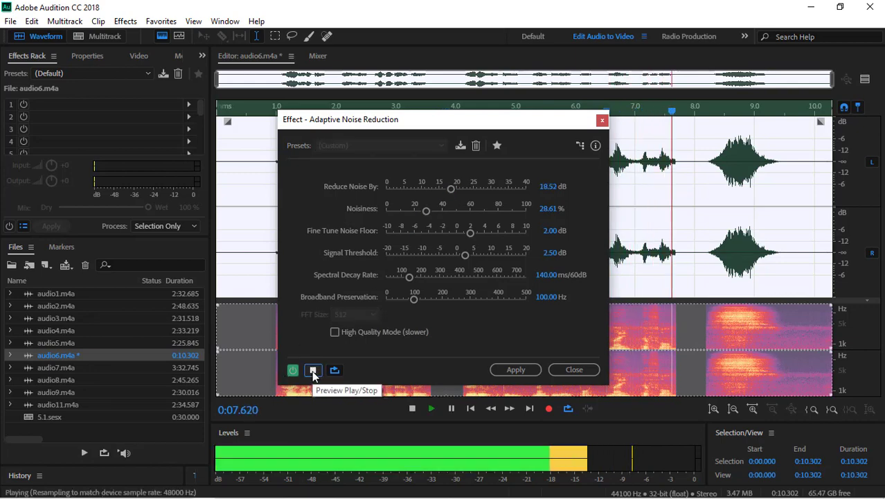
key(space)
click(511, 370)
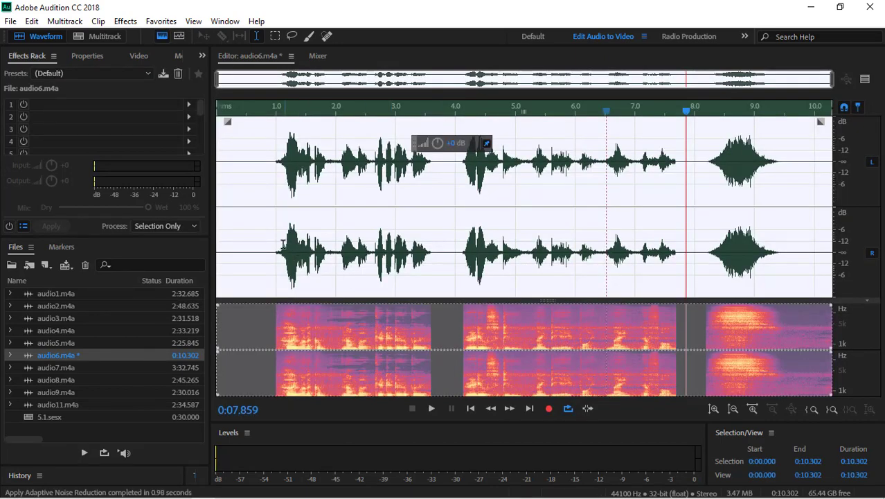
Select the entire cleaned recording and export it as a Wave PCM file named 5.1.wav in the audition class 58 folder.
click(277, 244)
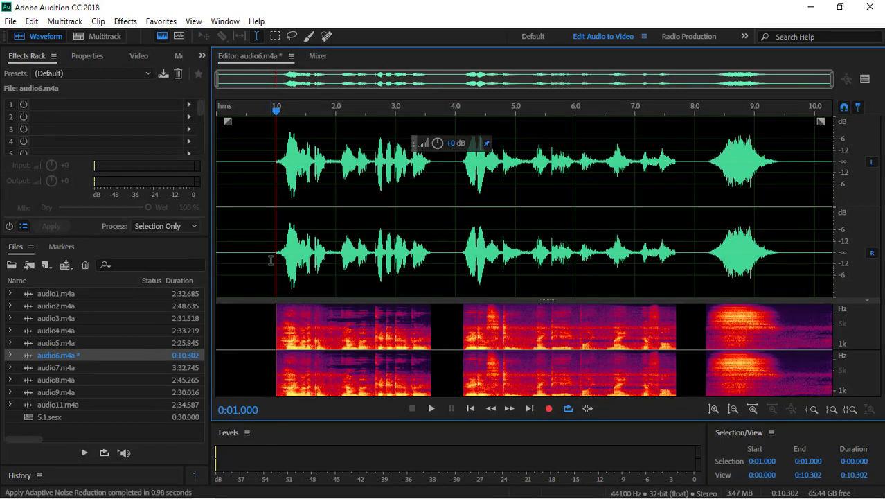
key(ctrl+a)
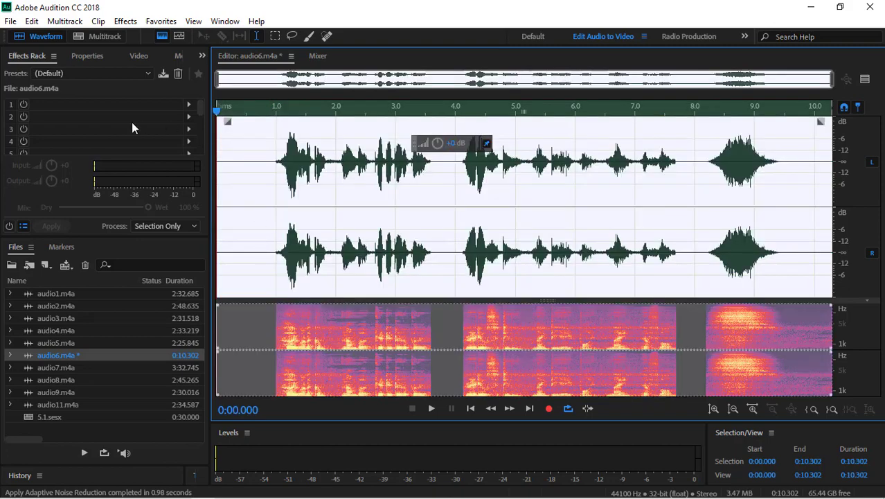
click(11, 21)
mouse_move(56, 270)
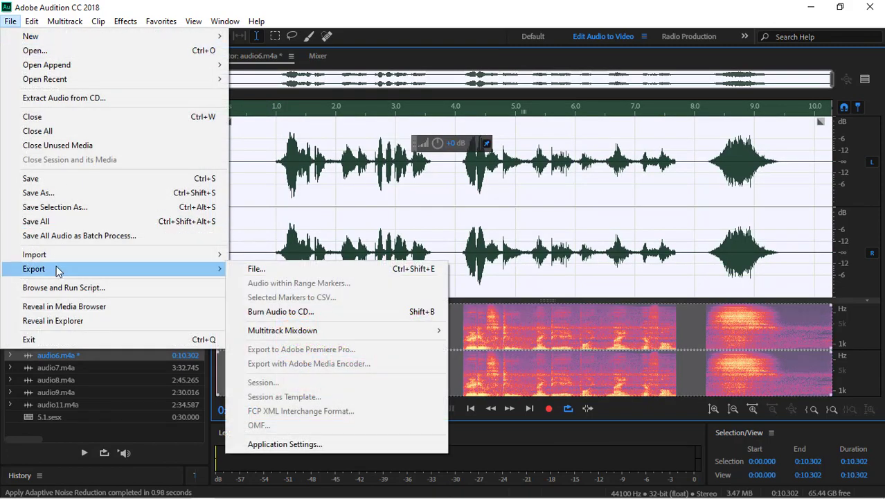
click(278, 270)
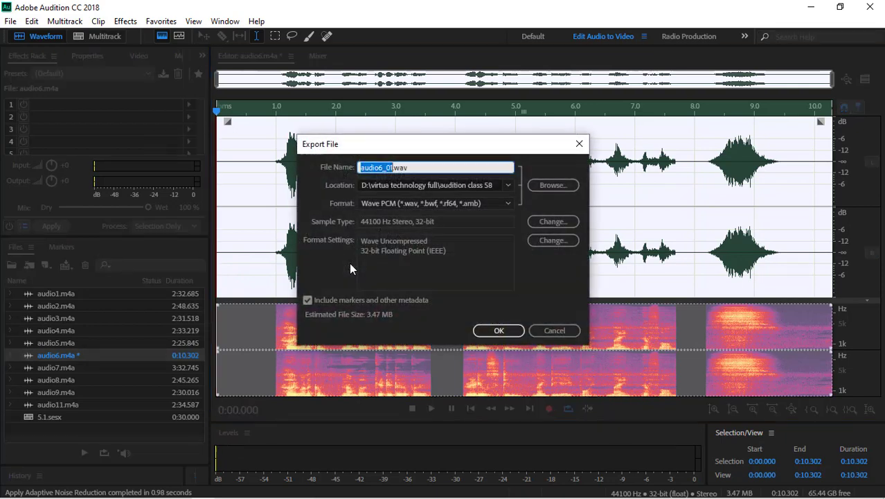
click(391, 168)
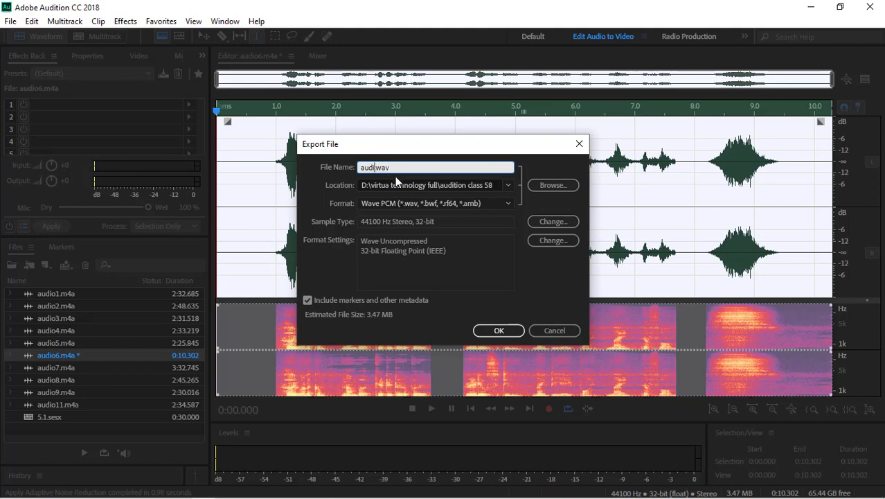
key(BackSpace)
key(BackSpace)
key(BackSpace)
key(BackSpace)
text(5.)
click(499, 333)
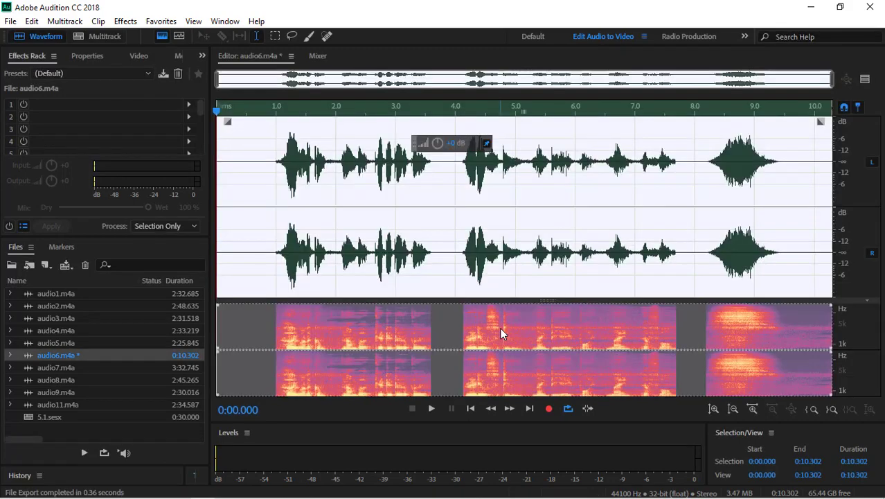
Open the 5.1.sesx multitrack session in the editor.
click(55, 425)
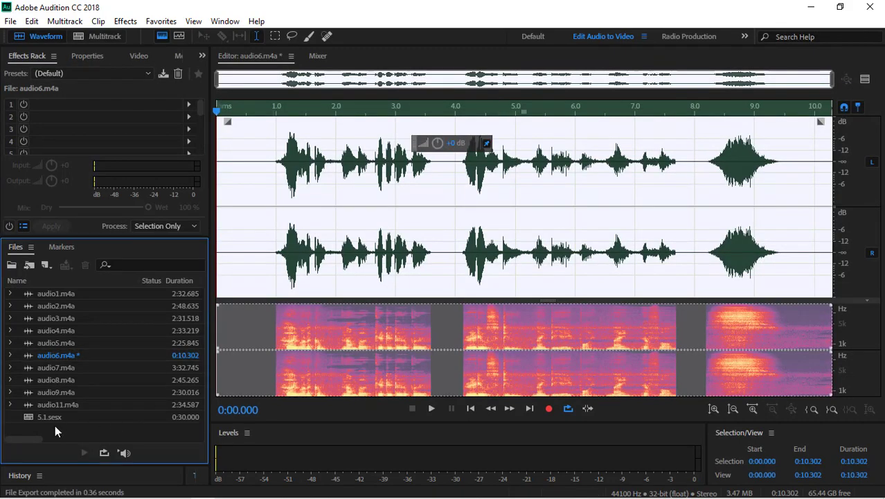
click(55, 416)
double_click(56, 416)
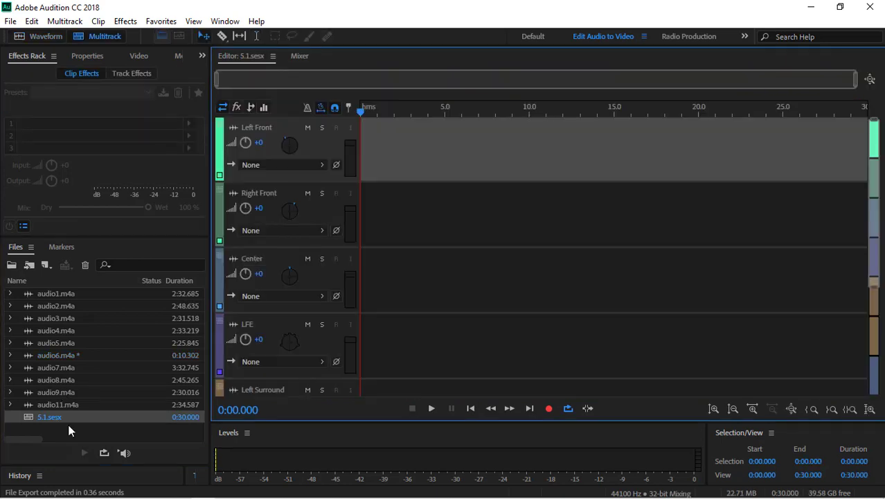
Try to import the exported 5.1 audio, checking the audition class 49 folder and the 5.1 subfolder of audition class 59.
click(11, 20)
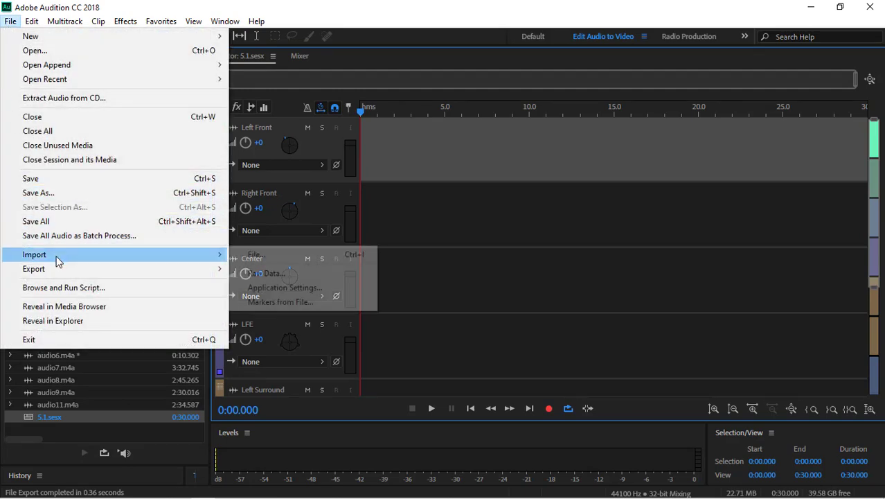
mouse_move(63, 254)
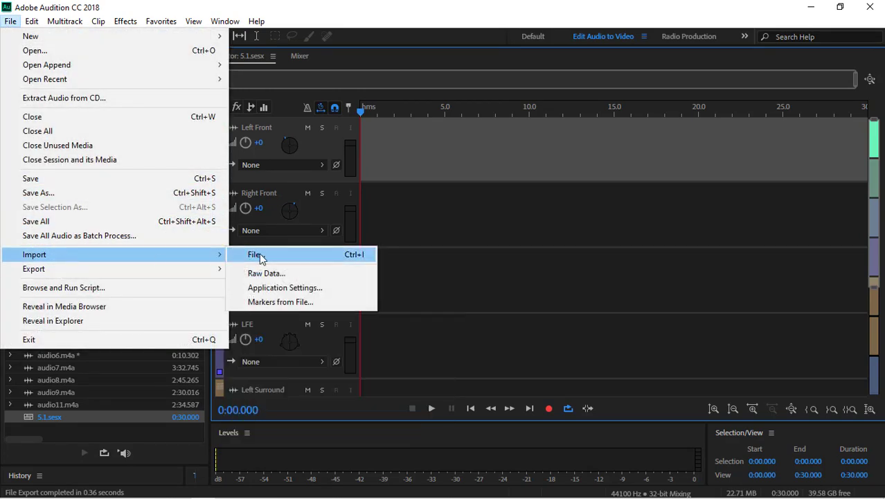
click(253, 254)
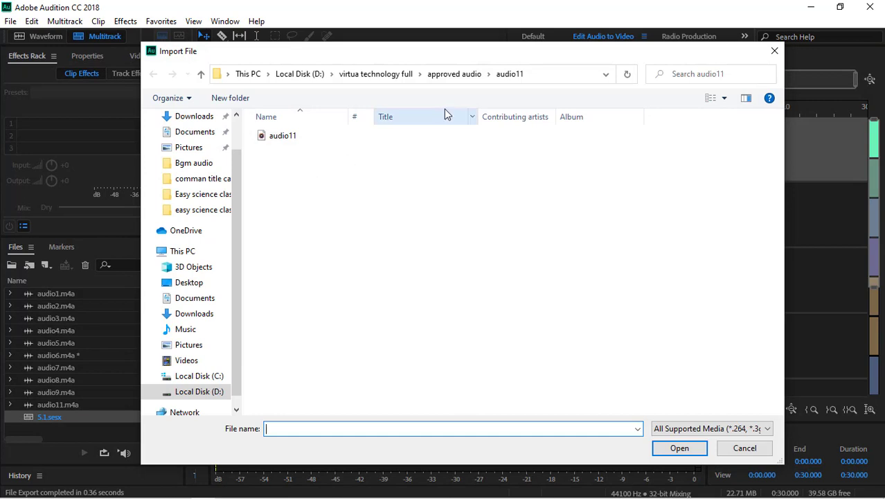
click(391, 74)
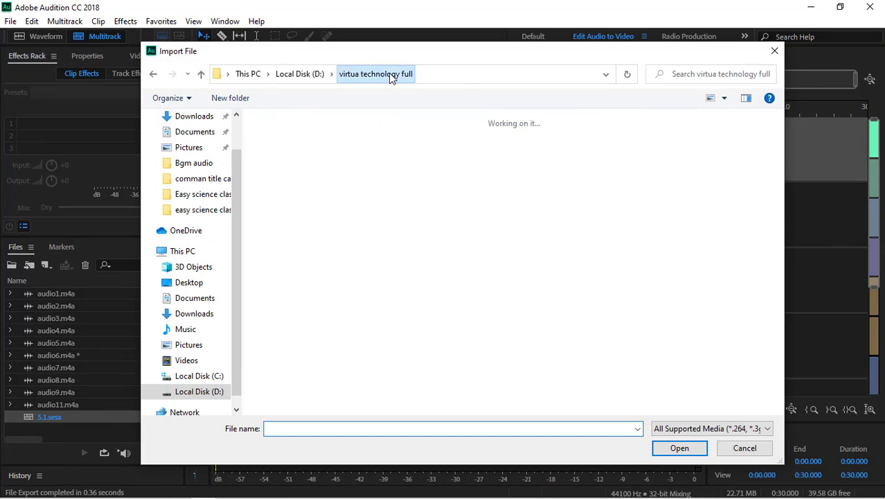
double_click(579, 261)
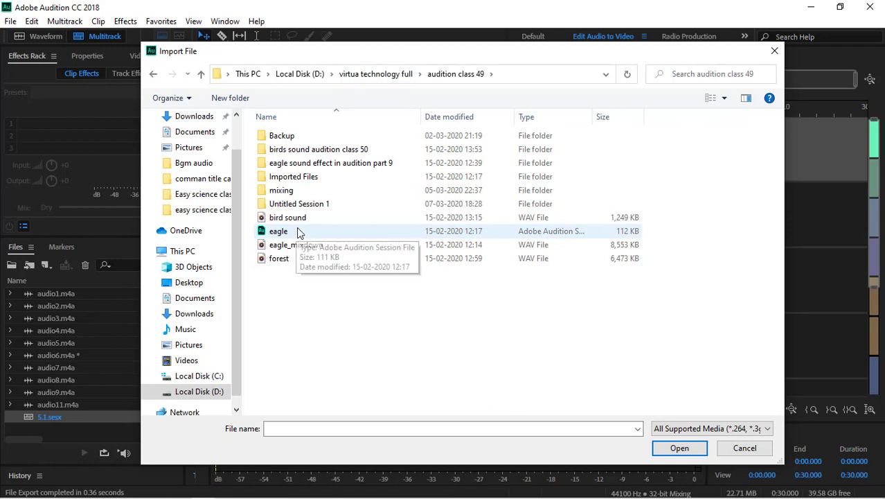
key(alt+Up)
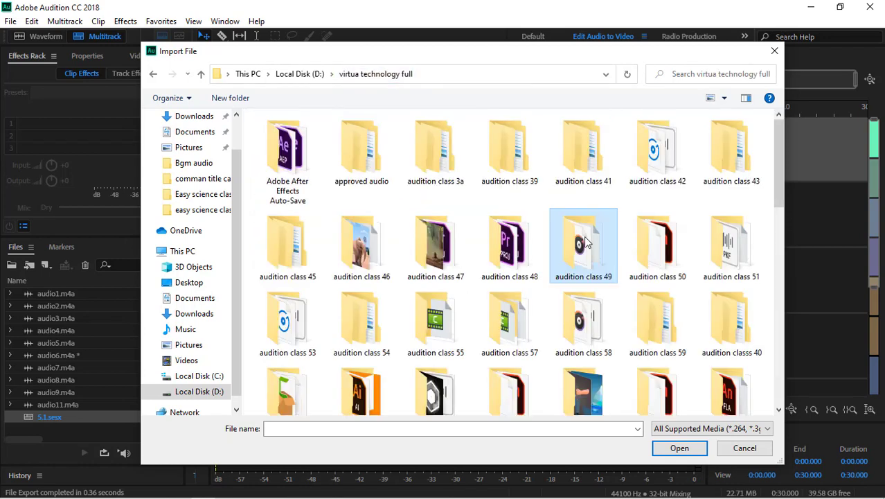
double_click(658, 315)
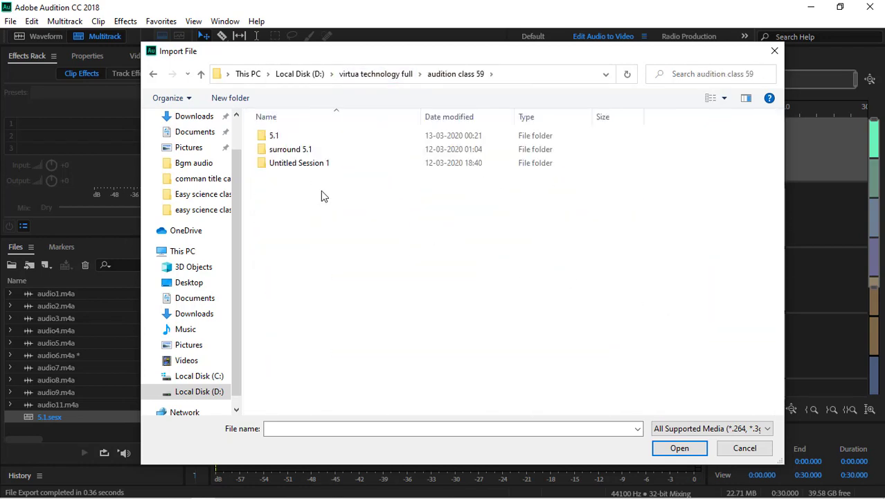
double_click(274, 137)
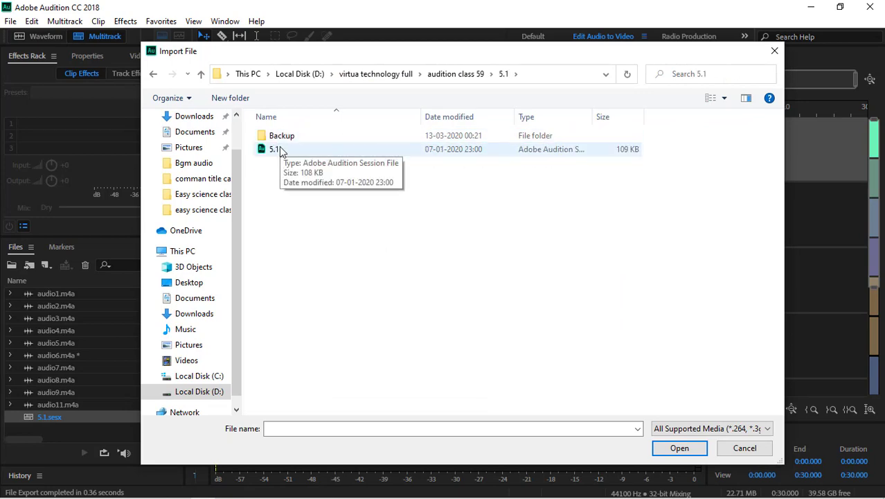
double_click(283, 137)
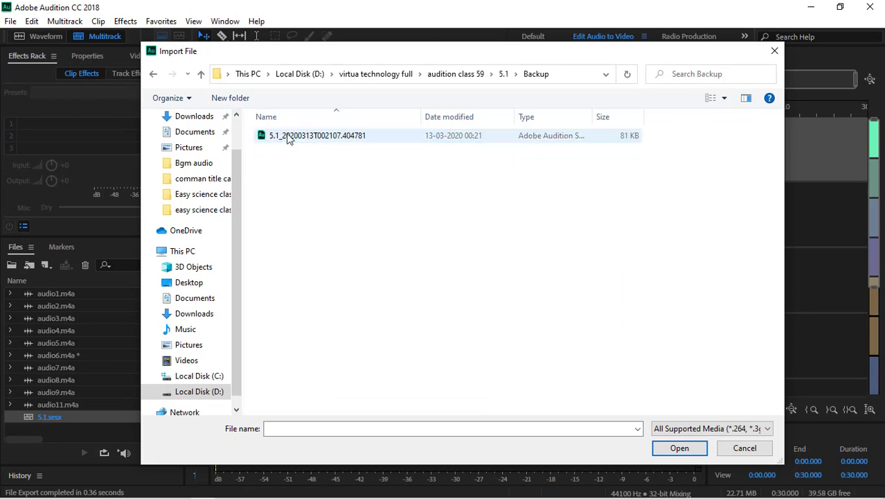
click(774, 51)
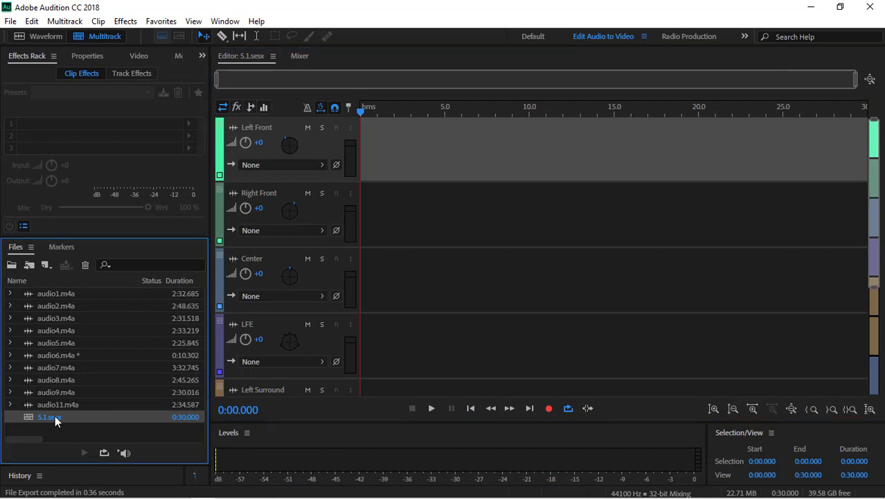
double_click(55, 415)
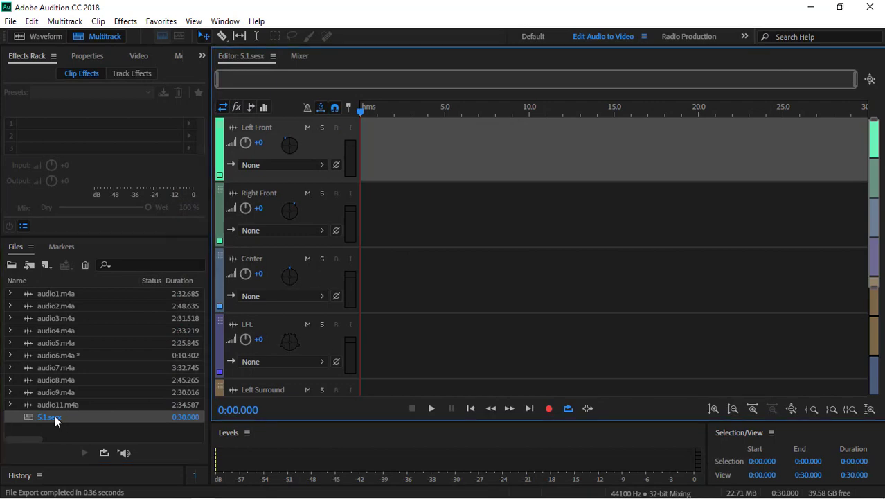
Export the cleaned audio6.m4a recording as a Wave PCM file named 5.1.wav in the audition class 59 folder.
click(35, 35)
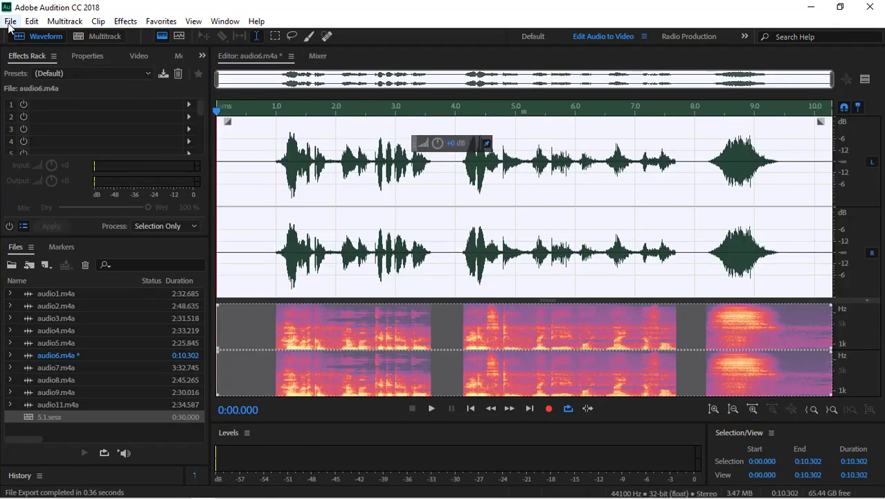
click(10, 21)
mouse_move(217, 277)
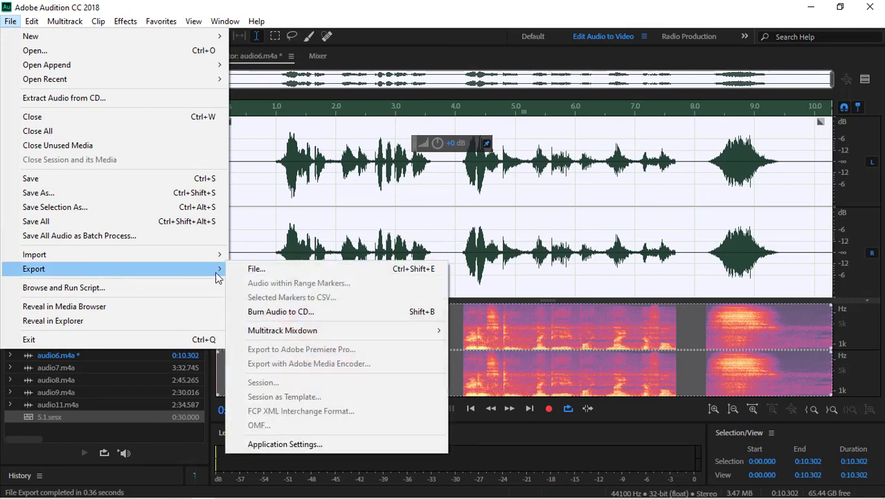
click(282, 271)
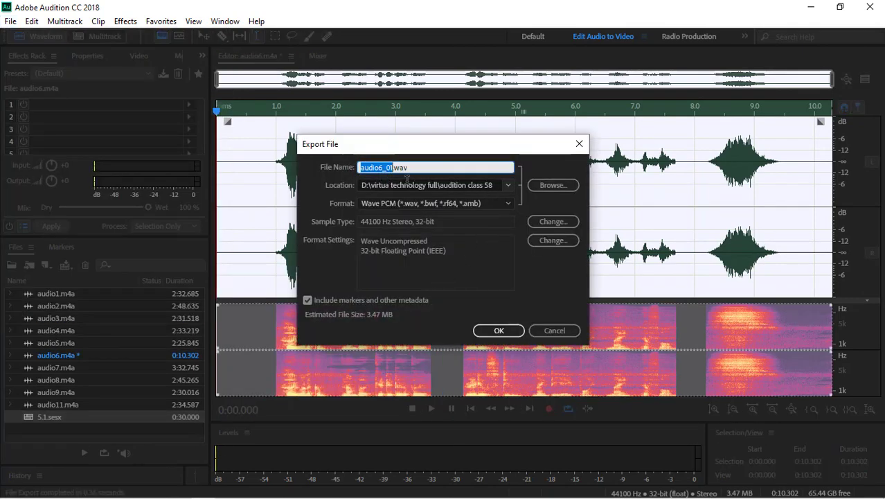
text(5.)
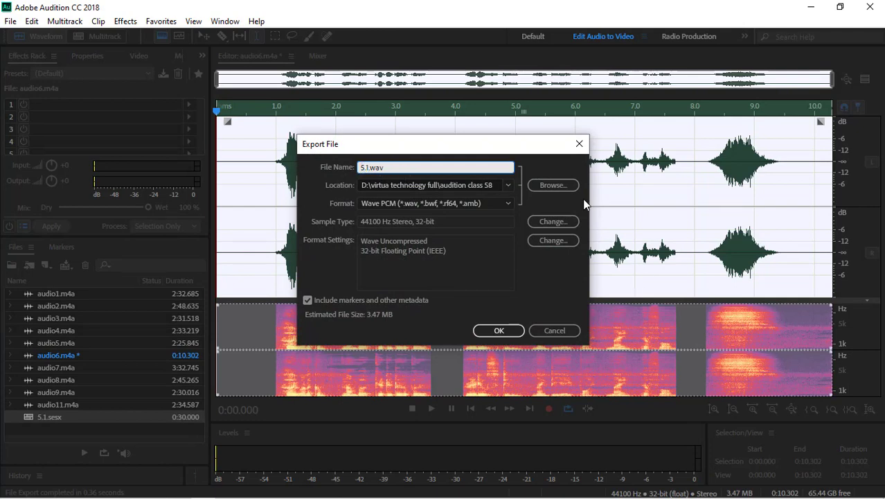
click(557, 186)
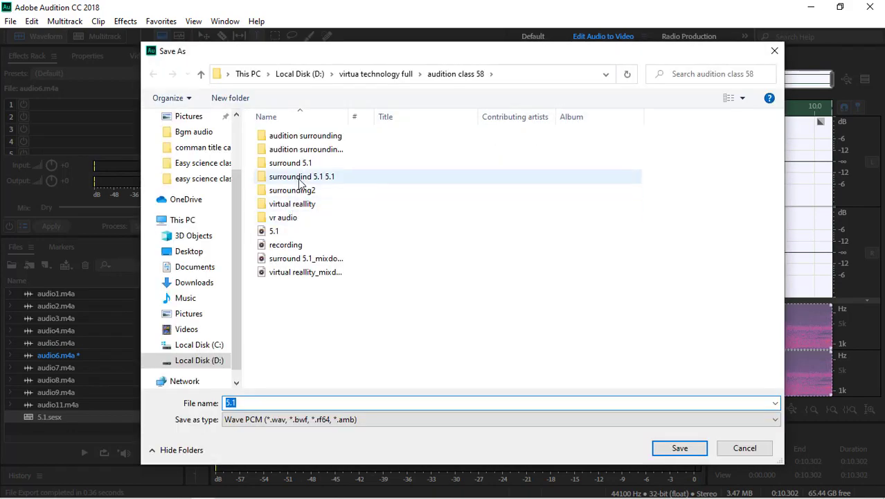
click(273, 236)
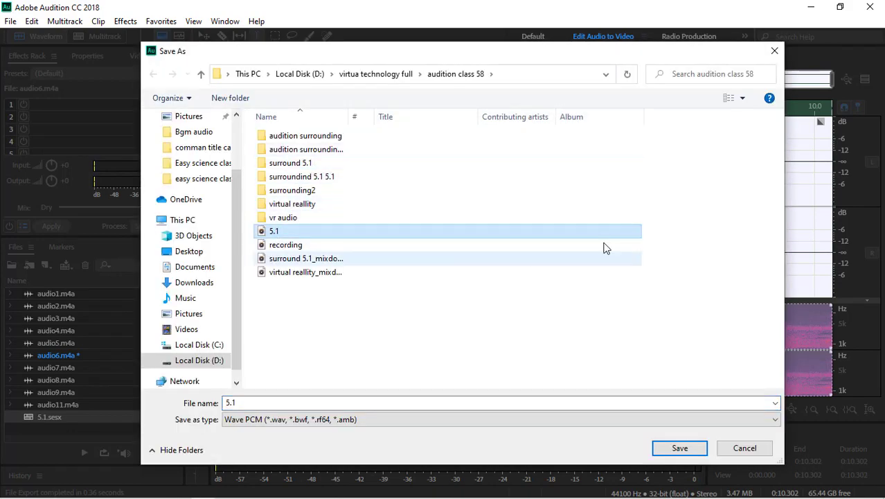
click(388, 77)
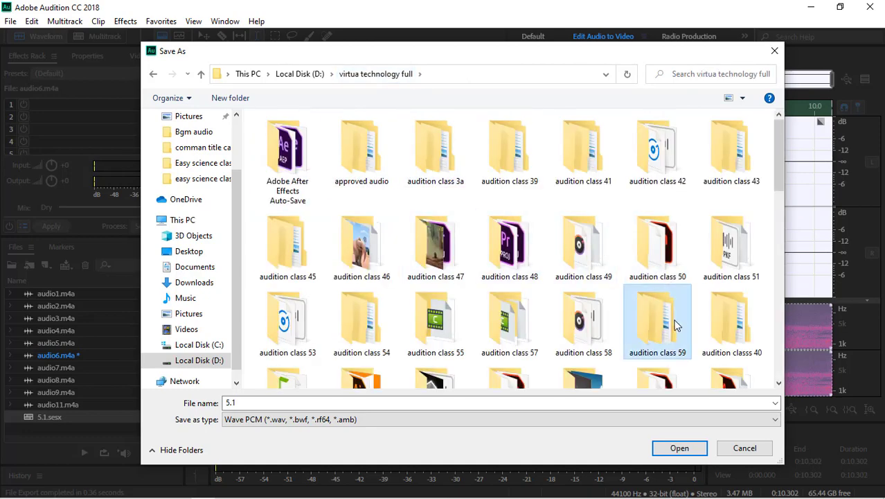
double_click(667, 324)
click(671, 449)
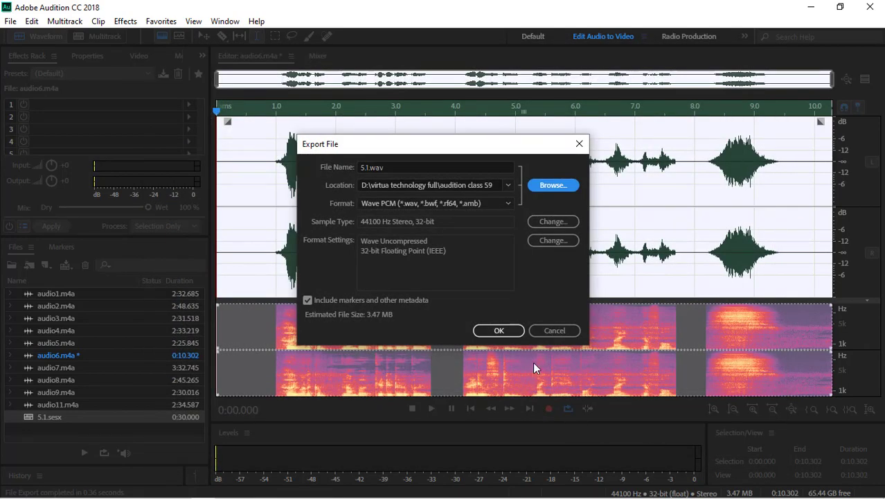
click(501, 329)
Look through the project's file list and return to the 5.1.sesx multitrack session.
click(75, 438)
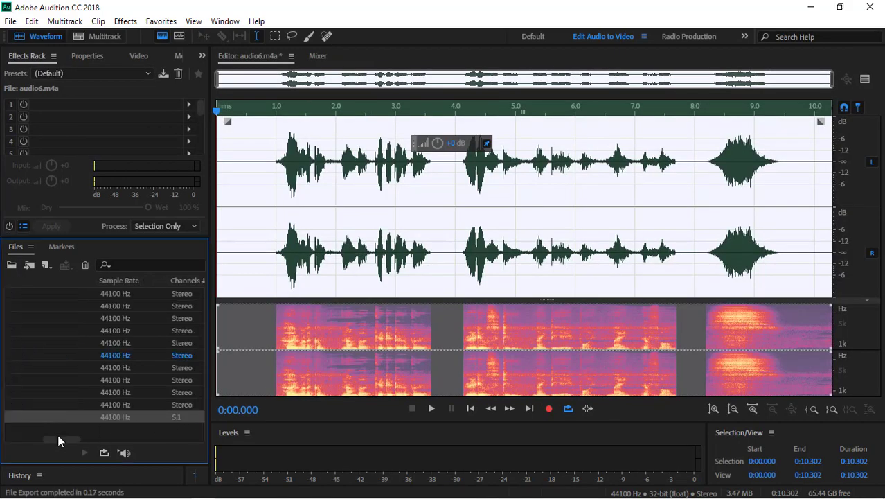
click(35, 439)
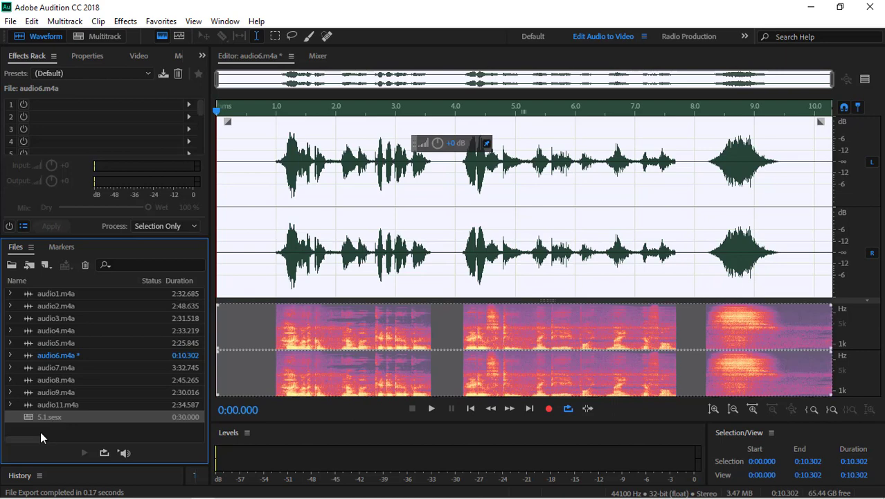
right_click(40, 431)
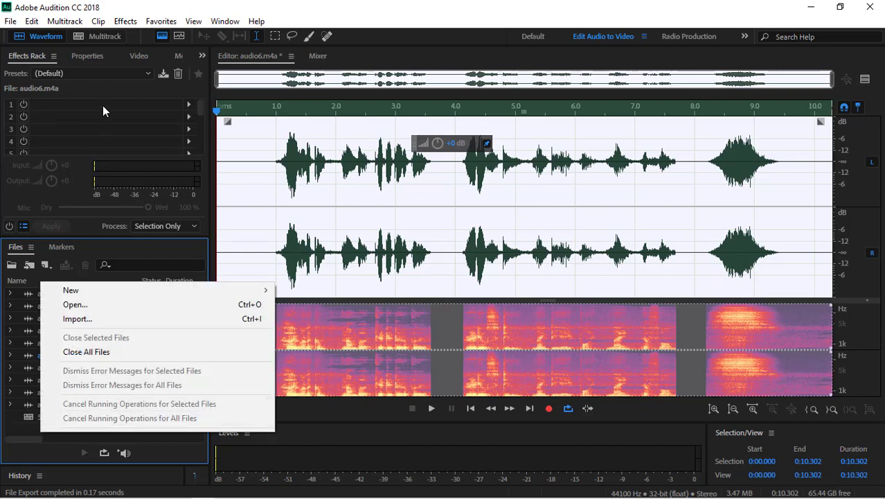
click(98, 37)
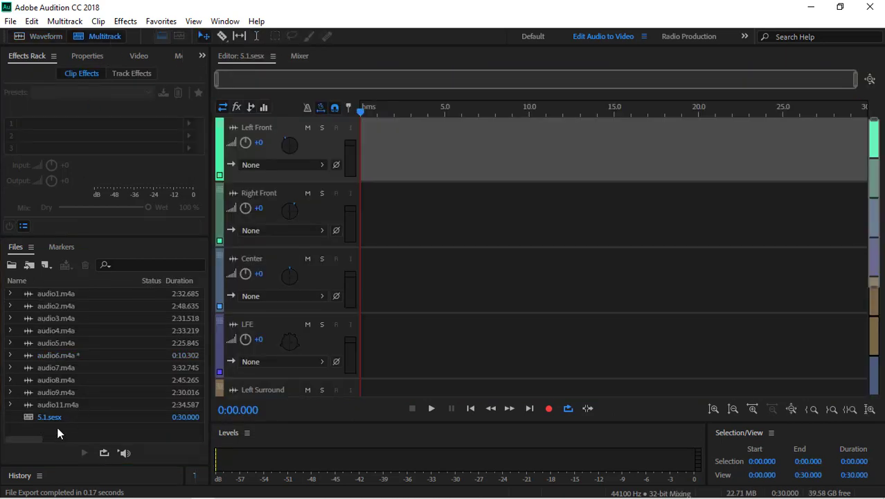
Import 5.1.wav from the audition class 59 folder into the project files.
right_click(58, 433)
click(111, 315)
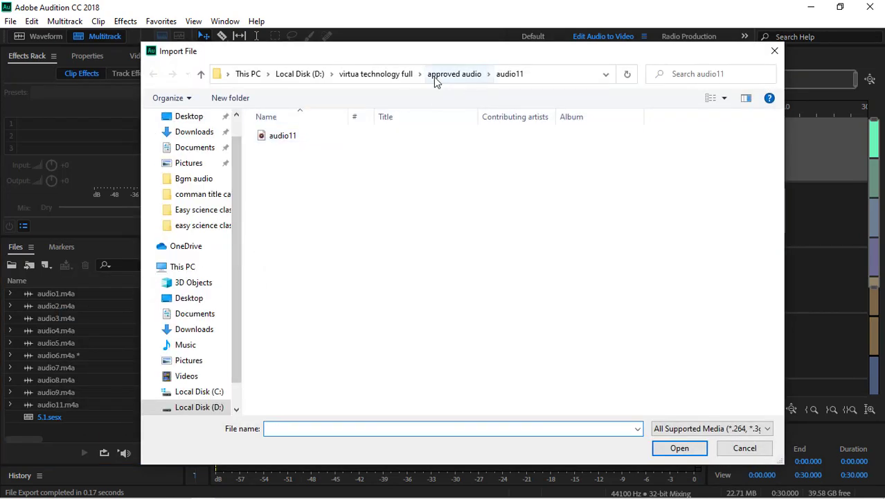
click(387, 76)
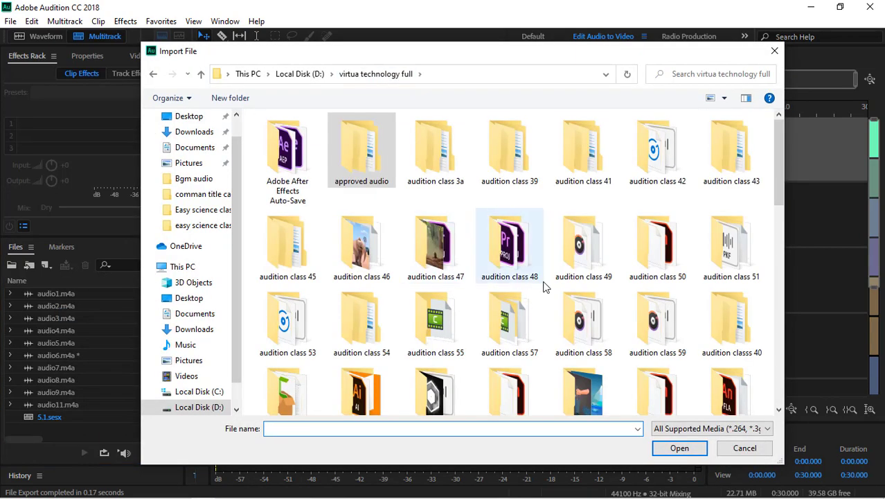
scroll(627, 305, down, 5)
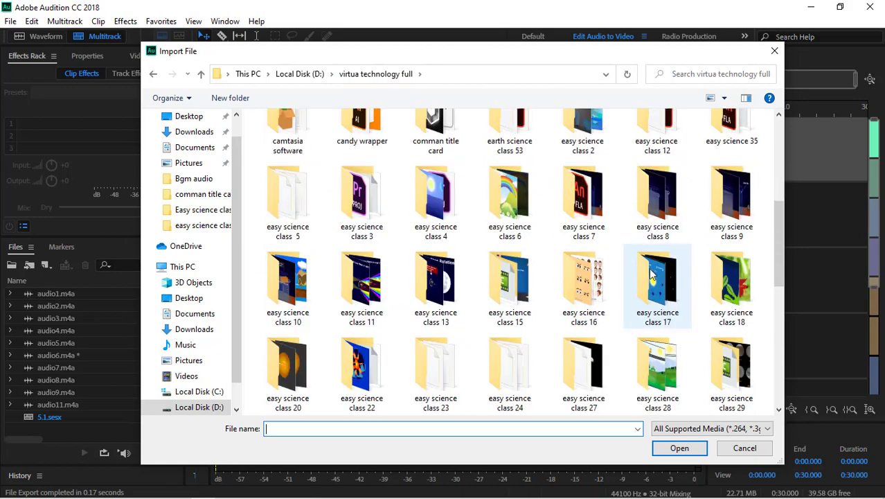
scroll(654, 277, up, 1)
scroll(665, 305, down, 4)
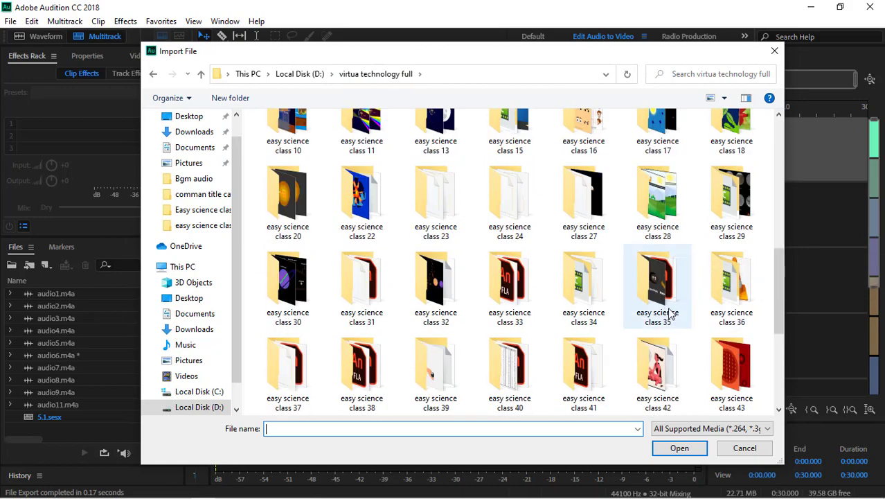
scroll(665, 298, up, 6)
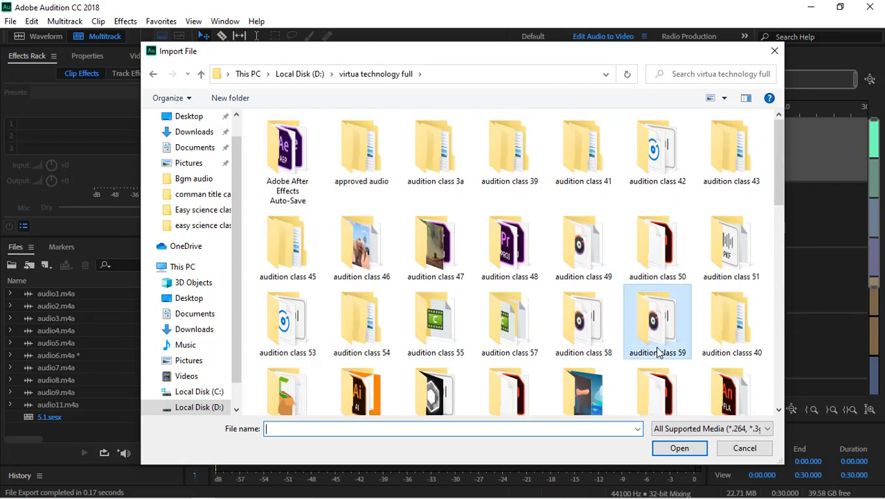
double_click(662, 308)
click(270, 184)
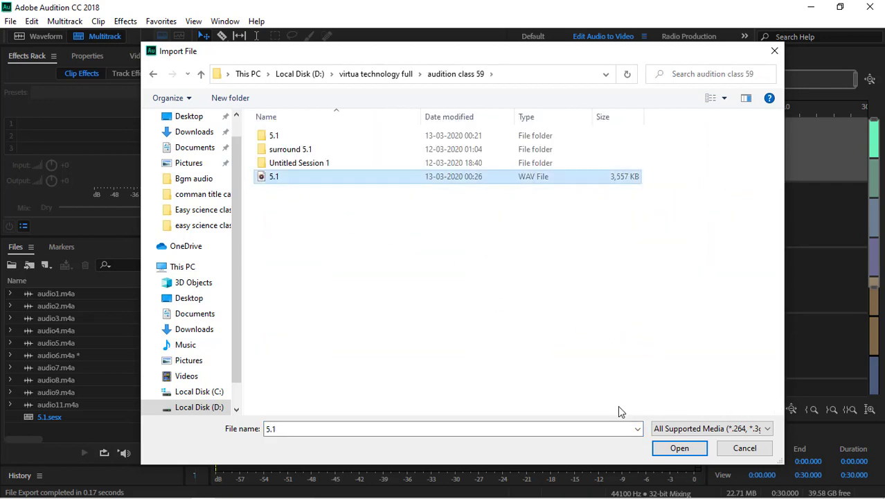
click(693, 451)
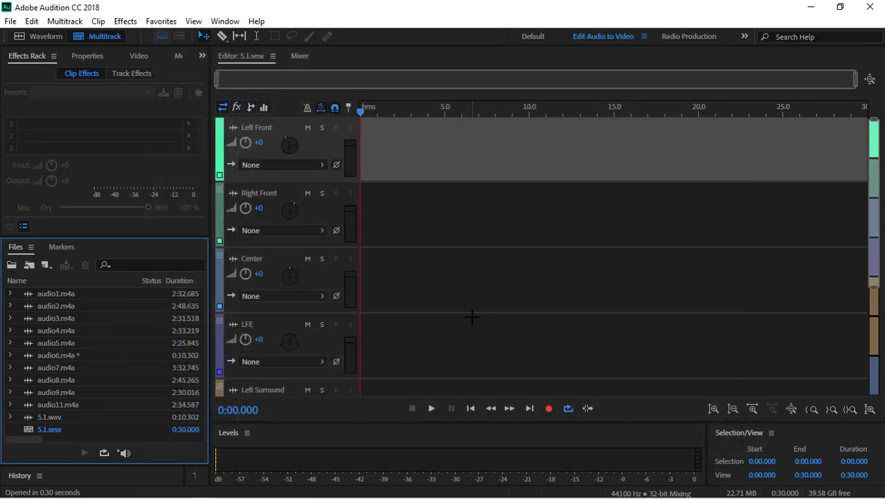
View the 5.1.wav waveform briefly, then place the file at the start of the session's Left Front track.
click(45, 416)
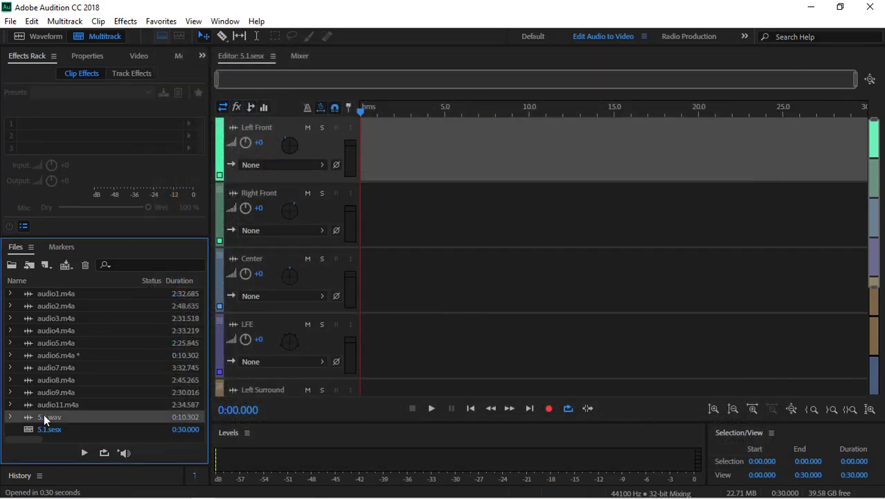
double_click(39, 417)
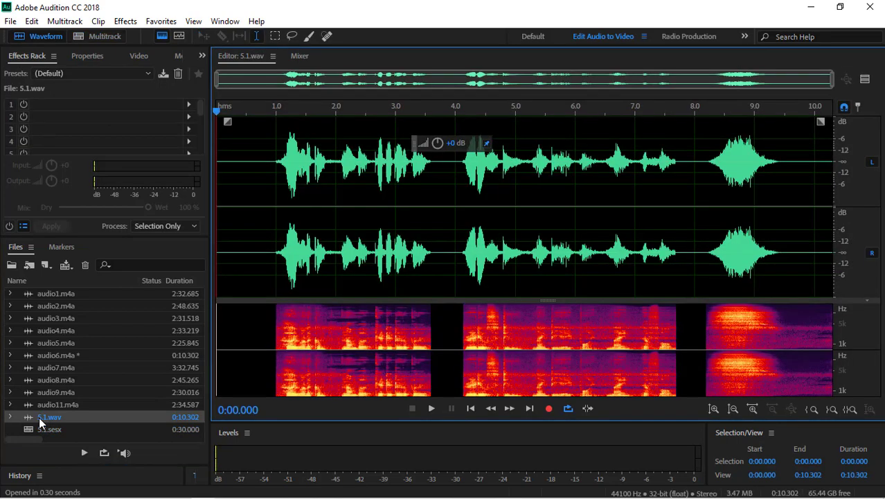
click(106, 40)
drag(43, 418, 349, 179)
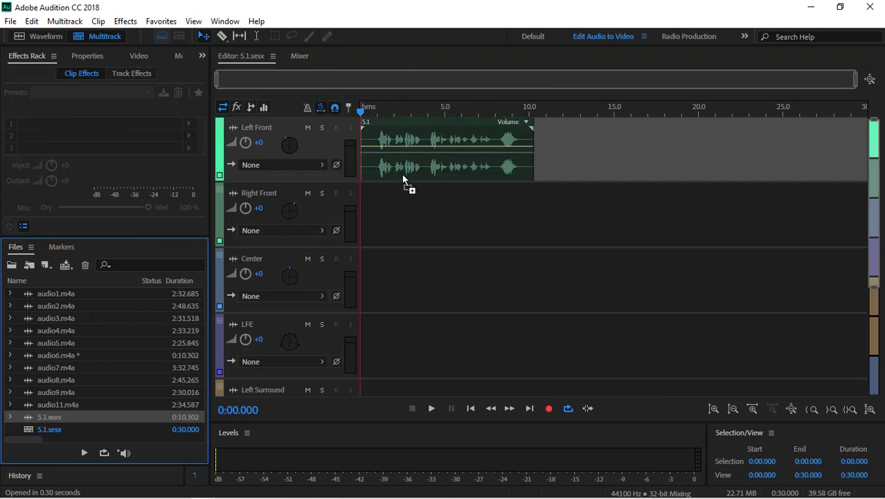
Split the Left Front clip with the Razor tool after the first phrase at about 2 s and before it at about 0.9 s.
click(222, 37)
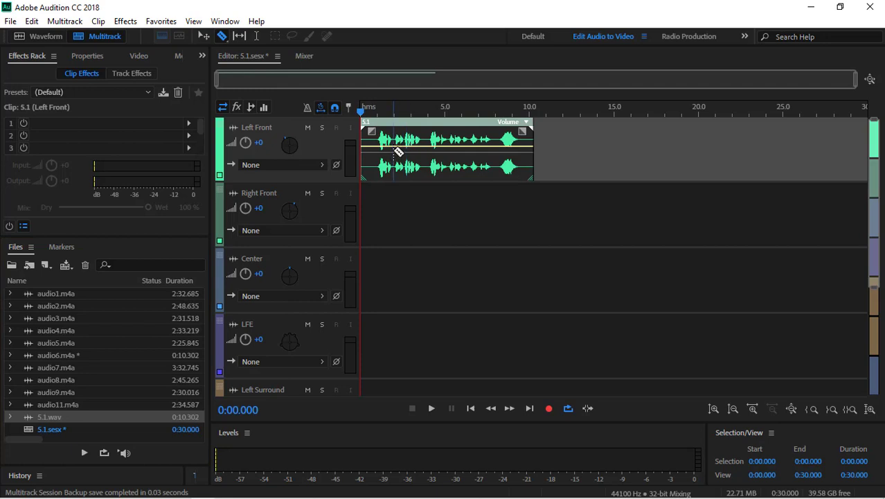
click(395, 150)
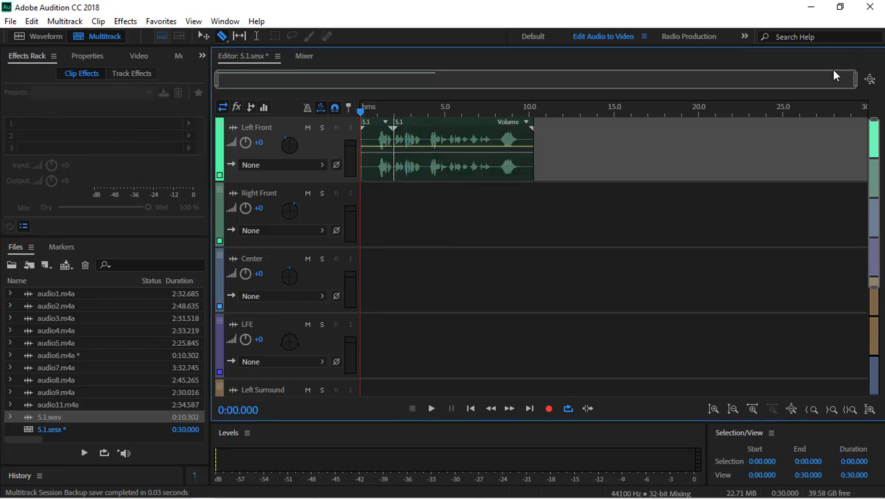
drag(857, 83, 574, 86)
click(390, 161)
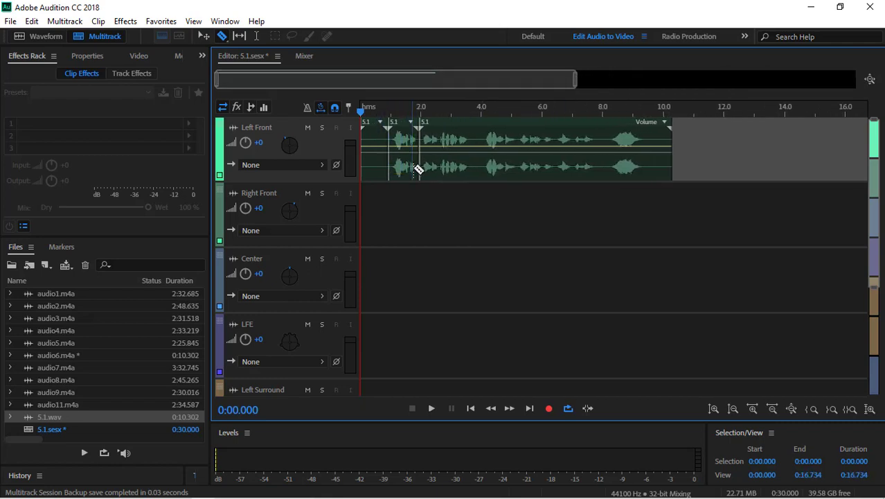
Ripple delete the silent first piece of the Left Front clip.
click(203, 37)
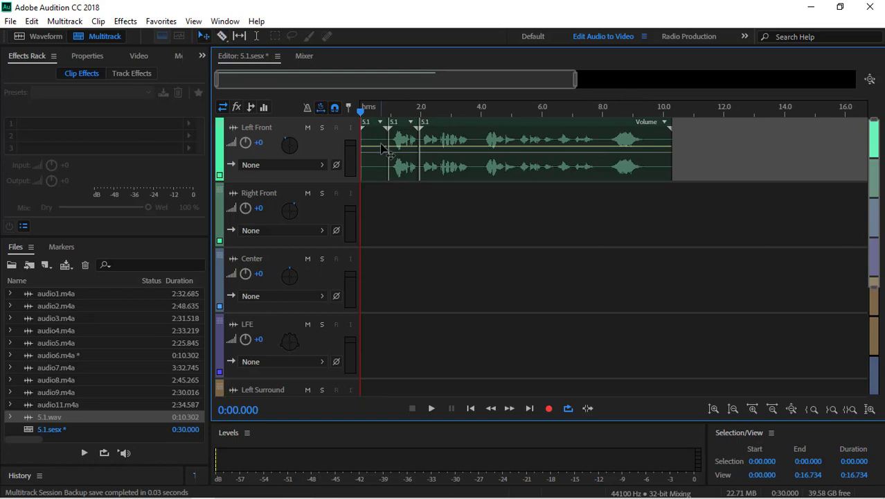
click(369, 125)
right_click(369, 126)
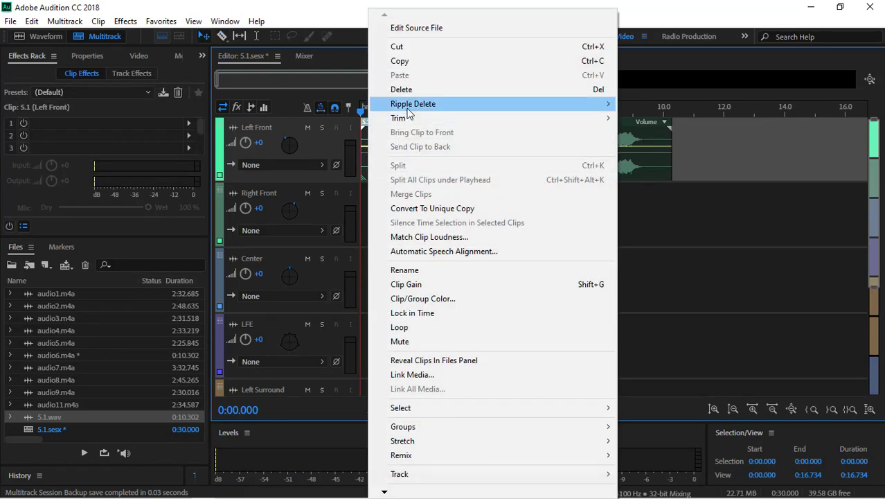
mouse_move(409, 103)
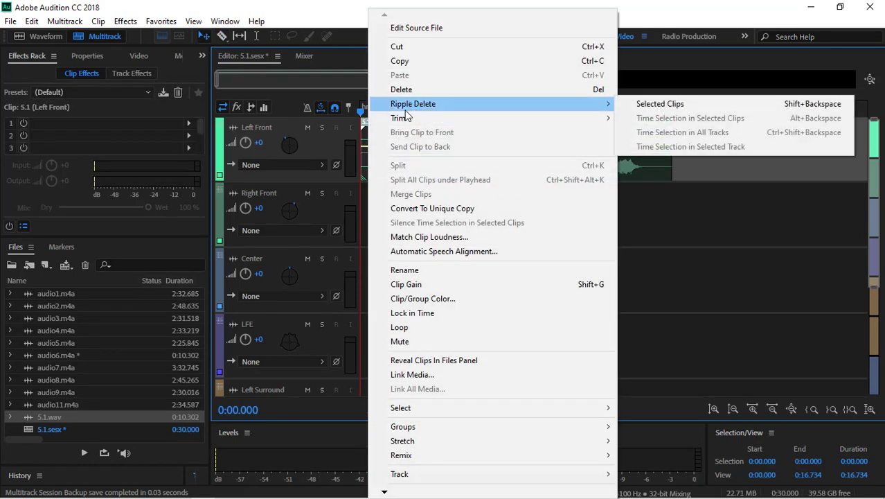
click(700, 103)
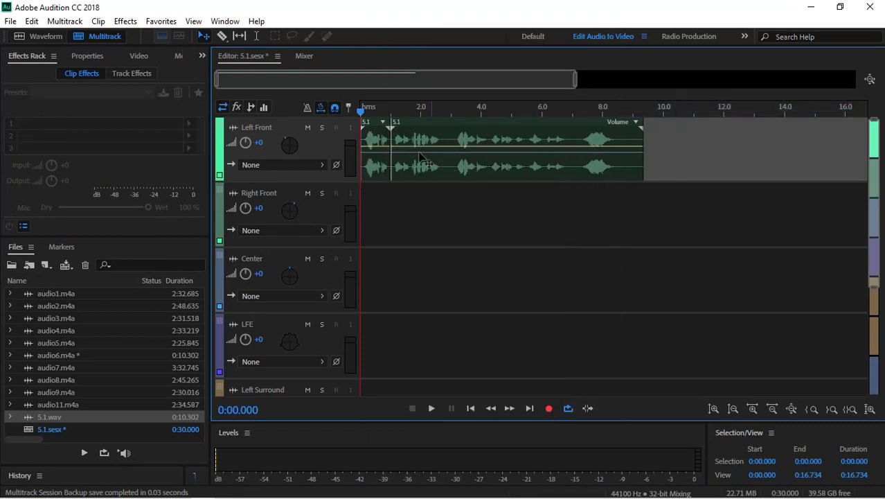
Split the remaining Left Front audio with the Razor tool at about 1.6, 2.3, 2.6 and 3.1 s, replacing the misplaced last cut.
click(223, 37)
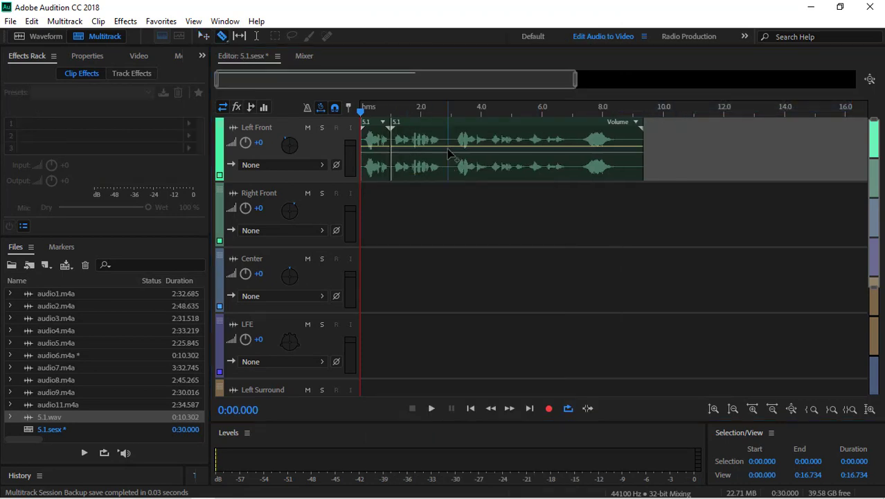
click(411, 153)
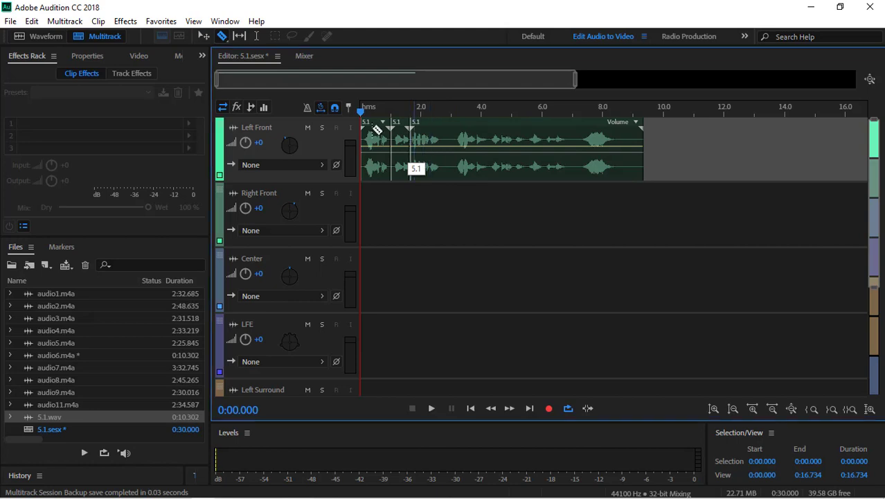
drag(576, 78, 425, 78)
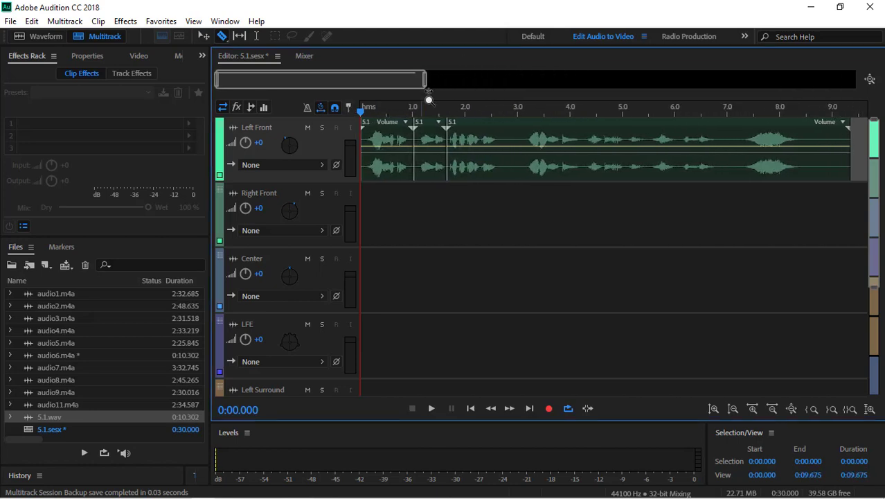
click(480, 167)
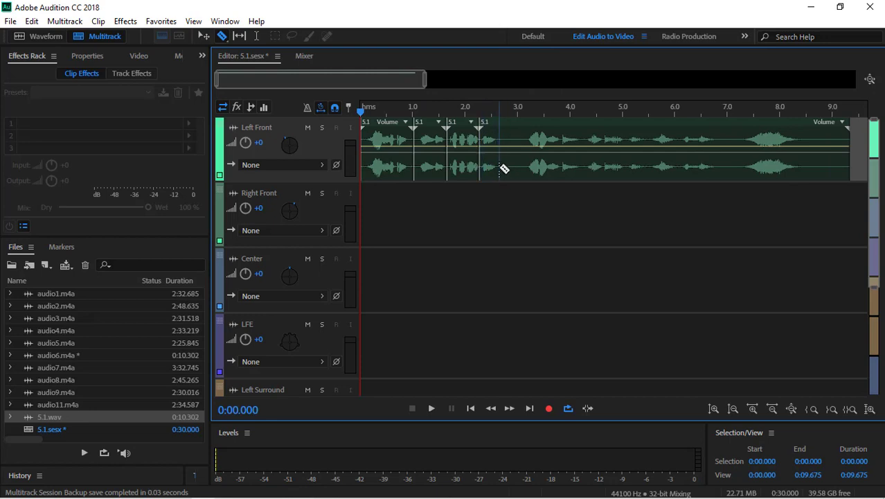
click(499, 169)
click(528, 168)
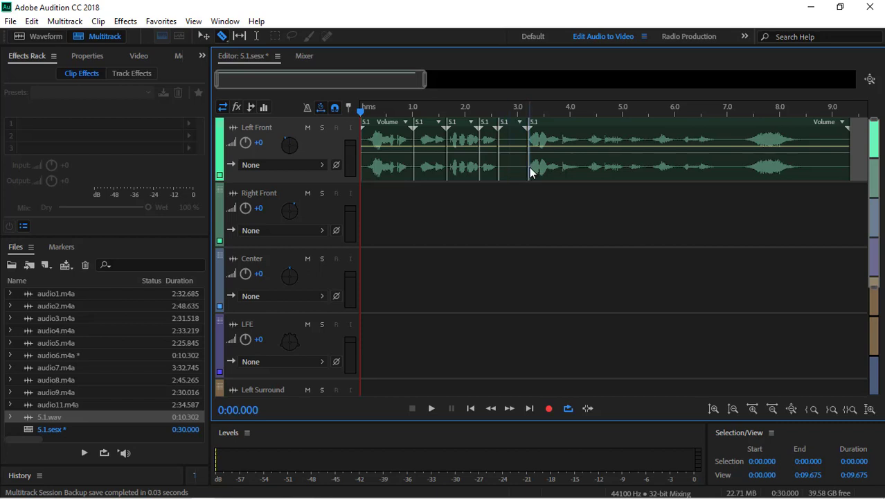
key(ctrl+z)
click(524, 165)
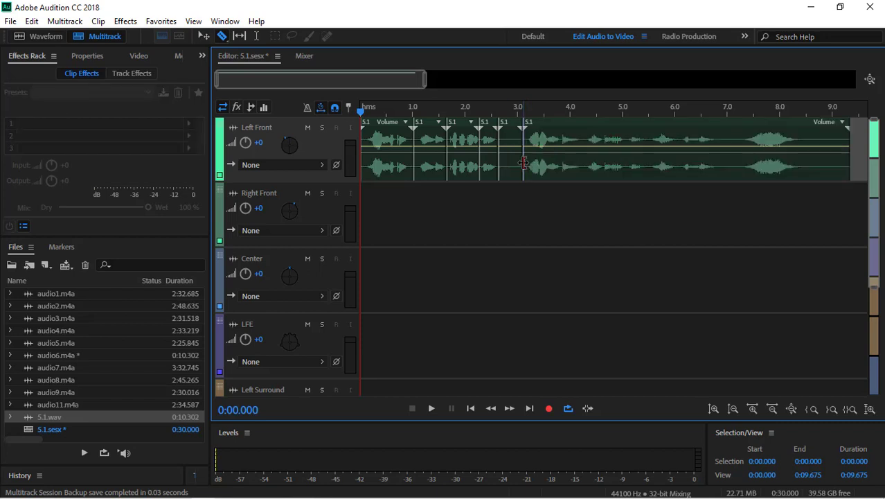
Delete the silent Left Front piece between about 2.6 and 3.1 s, leaving its gap on the track.
click(203, 36)
click(516, 142)
right_click(525, 136)
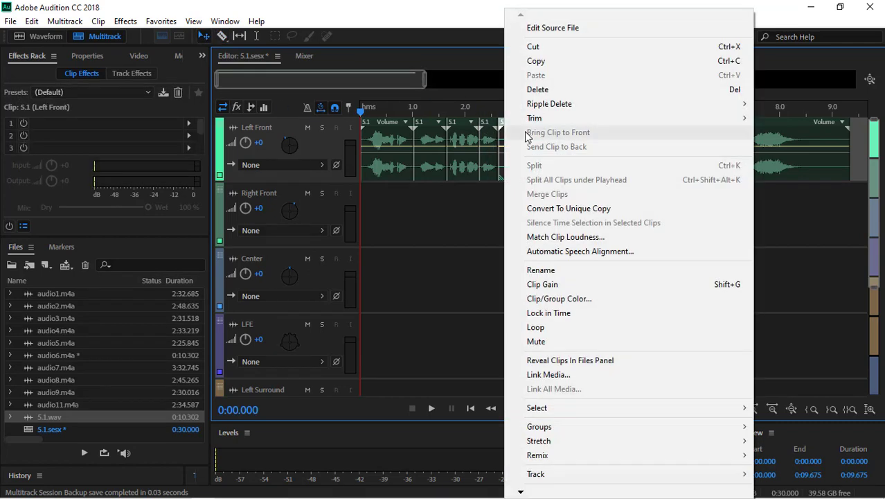
click(552, 92)
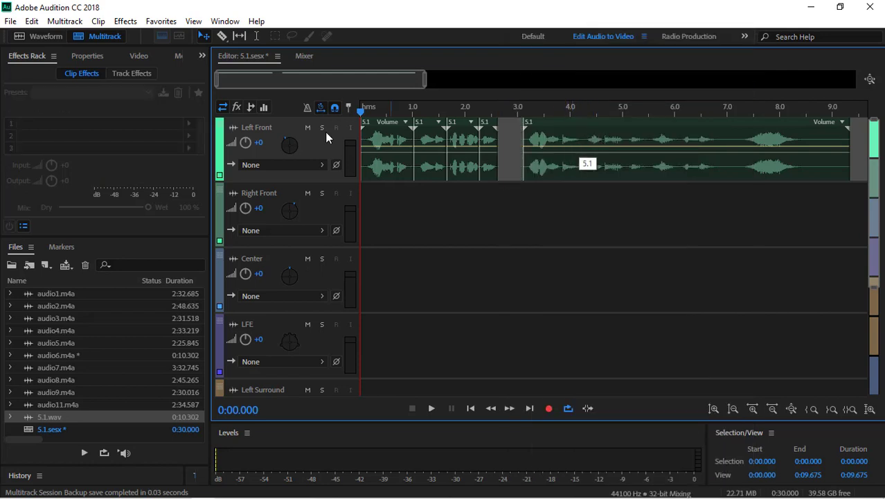
Split the last Left Front clip with the Razor tool at about 3.8, 4.3, 4.6, 5.1, 5.5, 6.0 and 7.0 s.
click(222, 37)
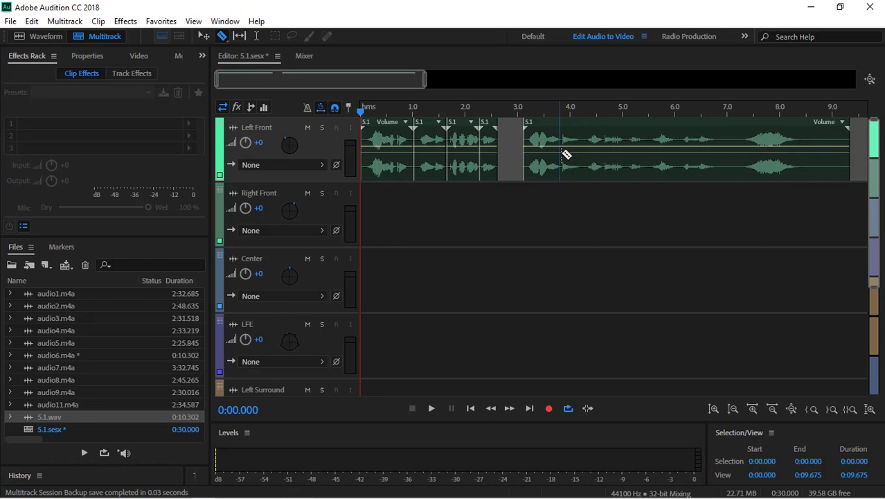
click(562, 154)
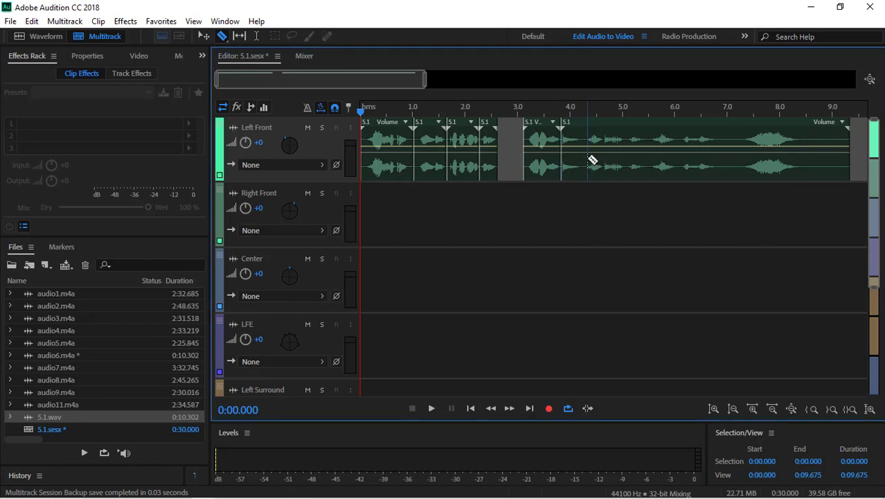
click(584, 162)
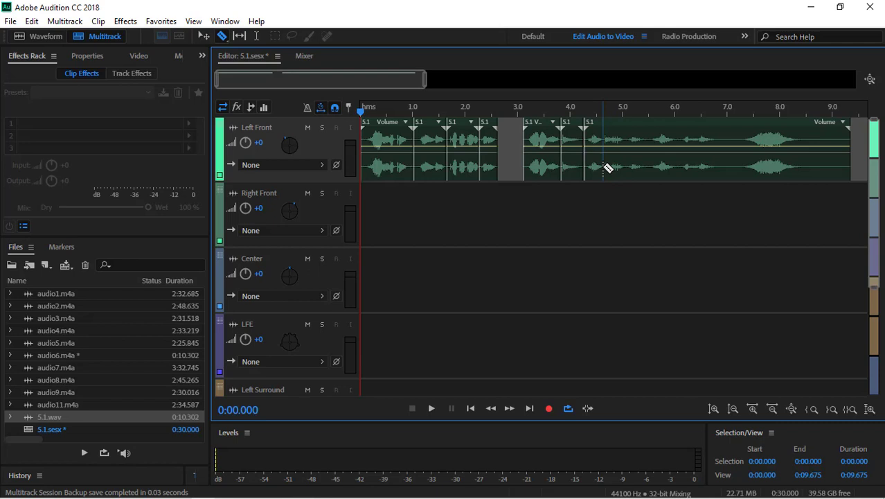
click(604, 168)
click(627, 168)
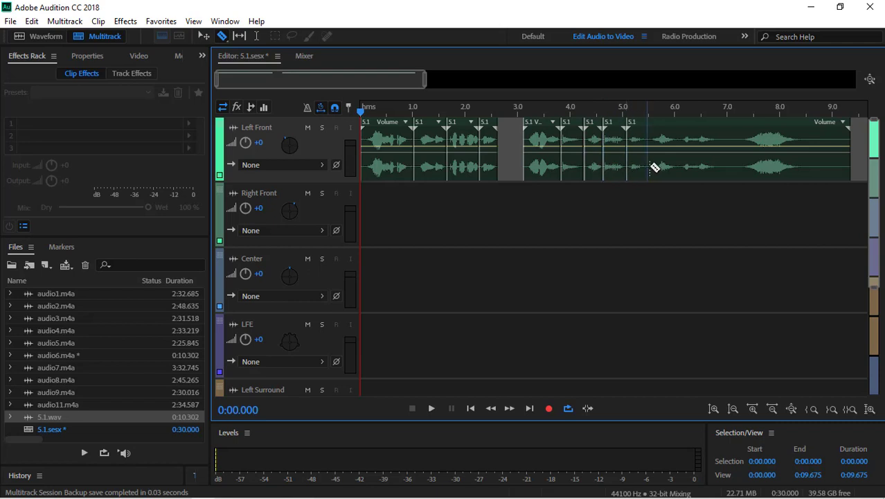
click(651, 167)
click(676, 169)
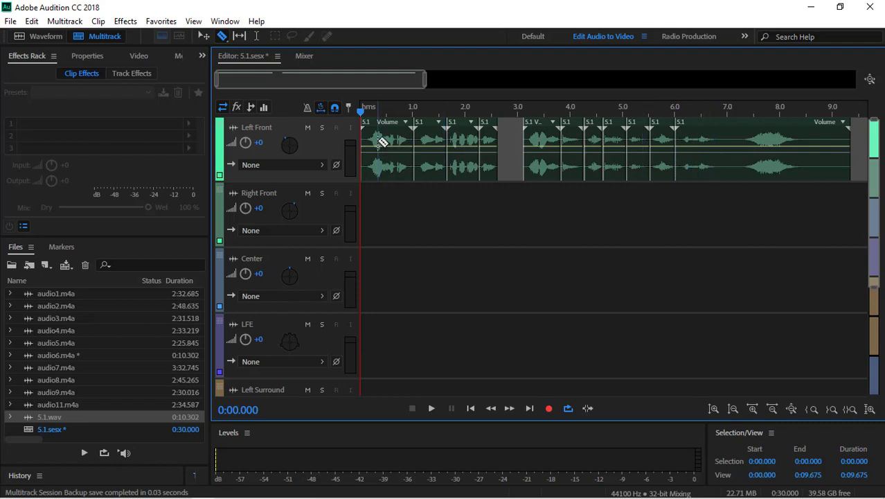
click(728, 152)
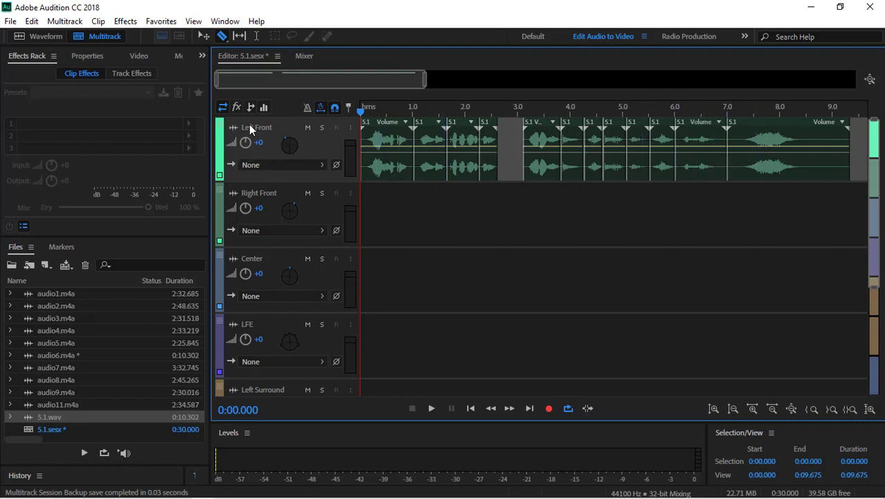
Move the second, third and fourth word clips to the Right Front, Center and LFE tracks at their existing times.
click(203, 36)
drag(430, 142, 428, 218)
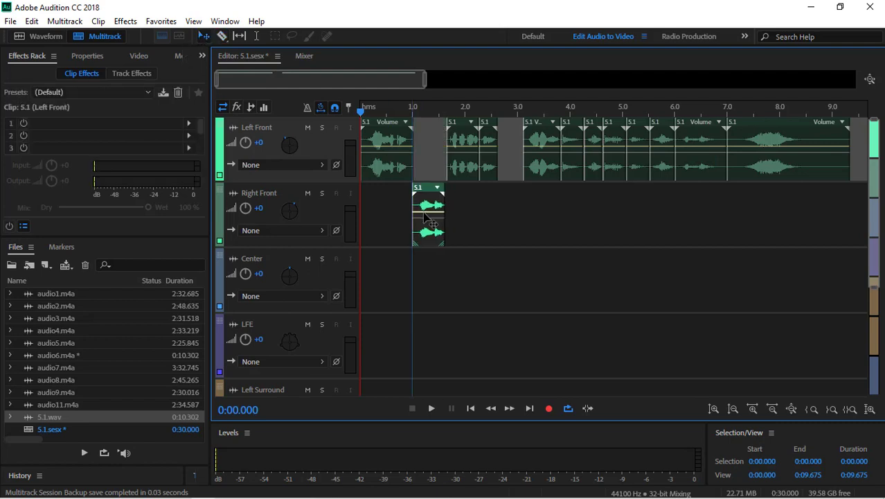
drag(459, 128, 459, 269)
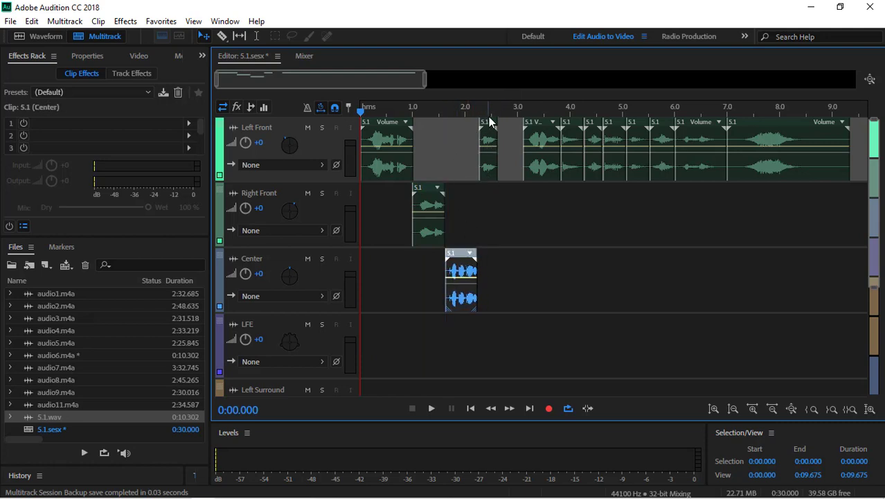
drag(487, 127, 489, 355)
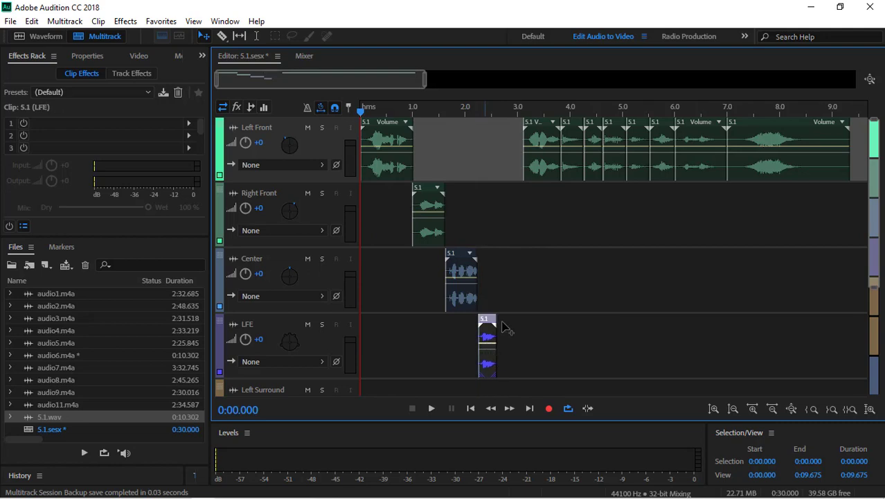
Move the fifth word clip to Left Surround at about 2.6 s and the sixth to Right Surround at about 3.3 s, back to back.
drag(538, 134, 539, 262)
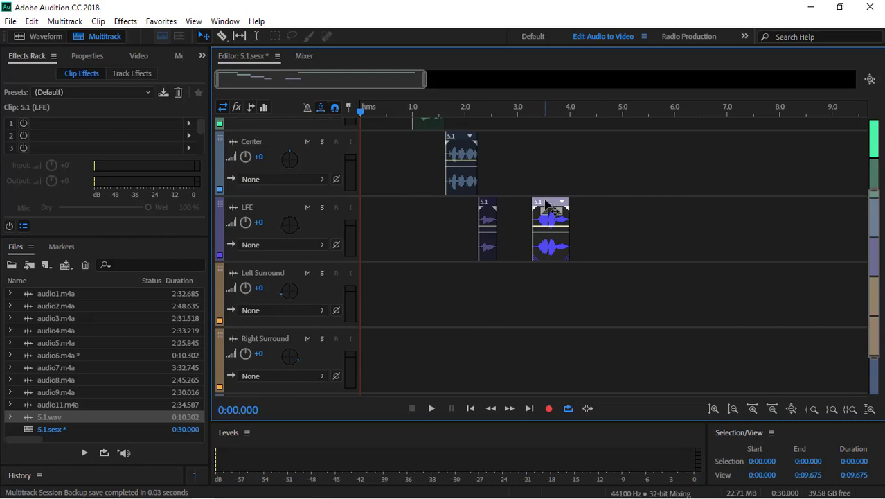
drag(546, 202, 513, 298)
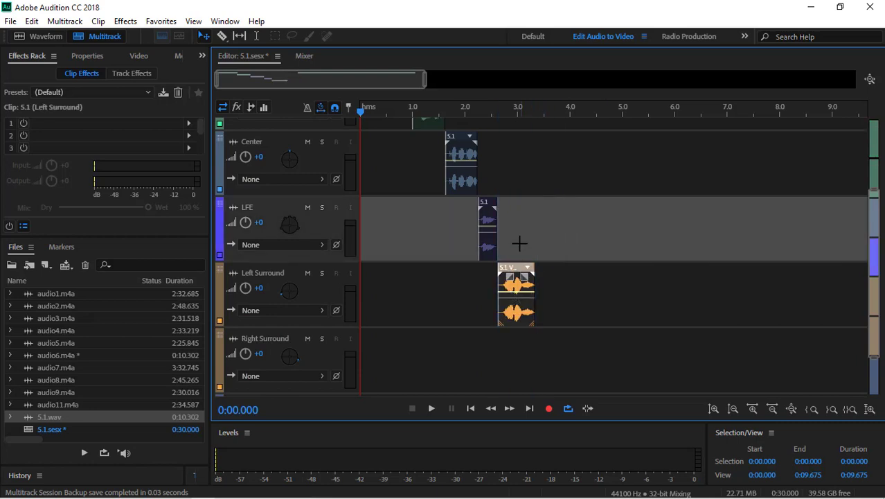
scroll(532, 232, up, 2)
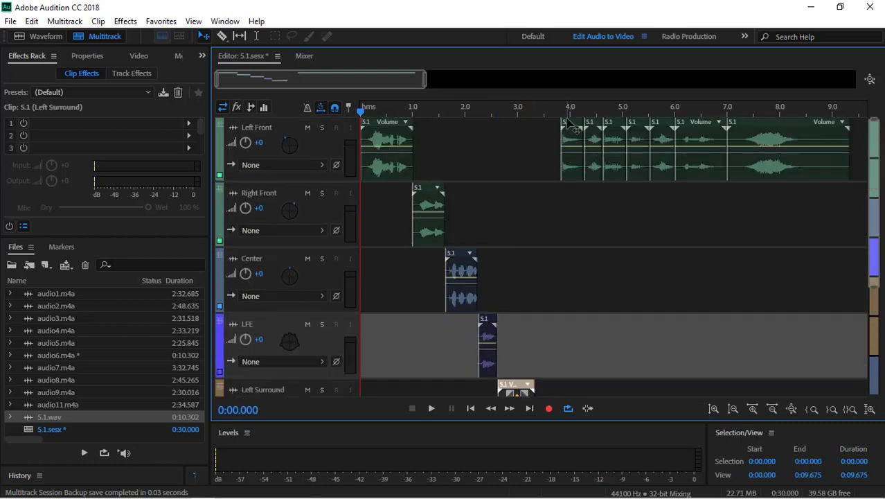
drag(568, 123, 567, 367)
scroll(569, 317, down, 3)
drag(565, 165, 547, 298)
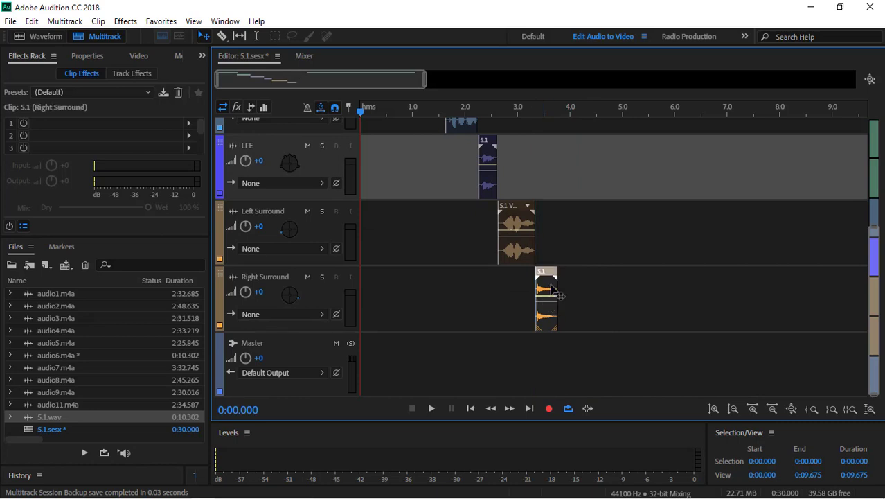
Move the seventh word clip from Left Front to Left Surround at about 3.8 s, directly after the Right Surround clip ends.
scroll(582, 268, up, 2)
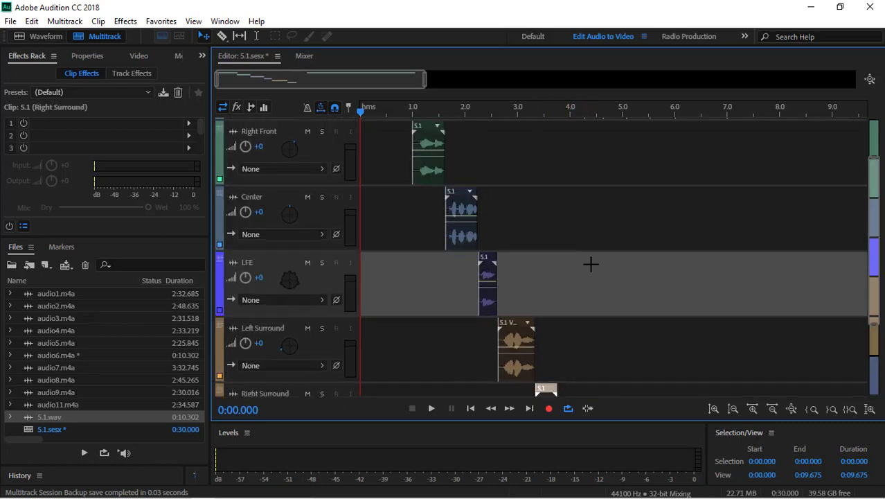
scroll(590, 262, up, 1)
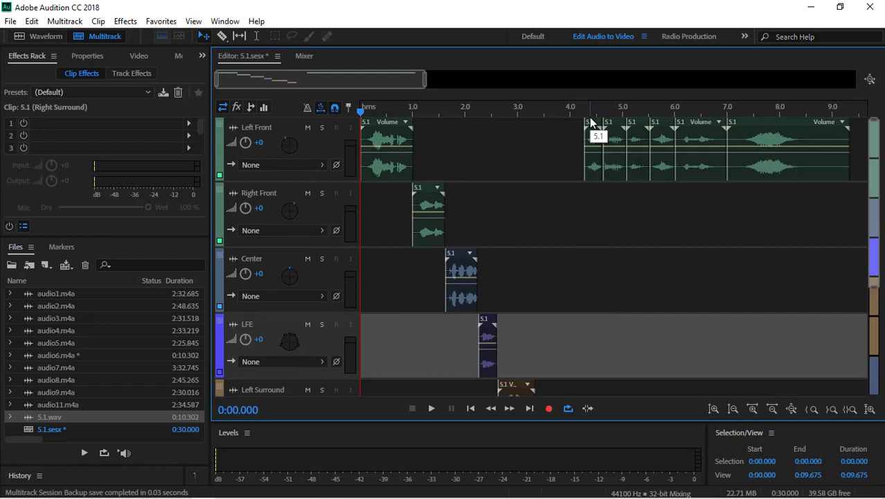
drag(596, 161, 600, 356)
scroll(603, 346, down, 2)
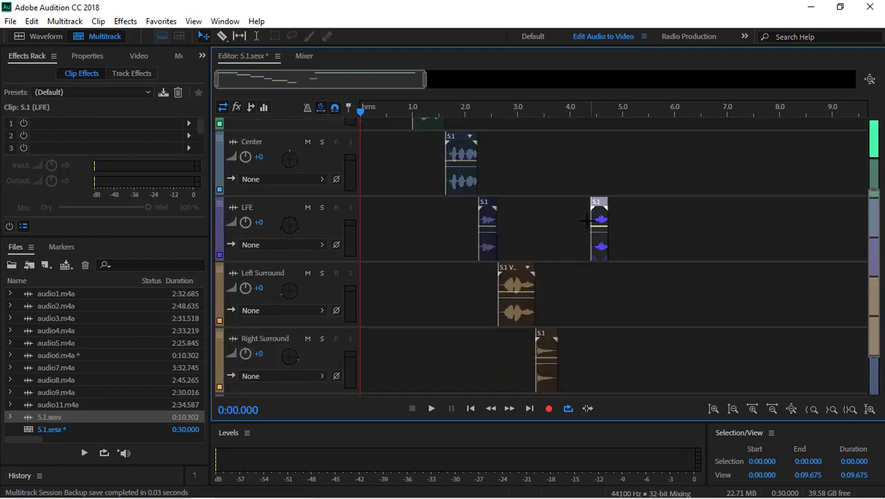
drag(601, 202, 574, 294)
scroll(603, 235, up, 1)
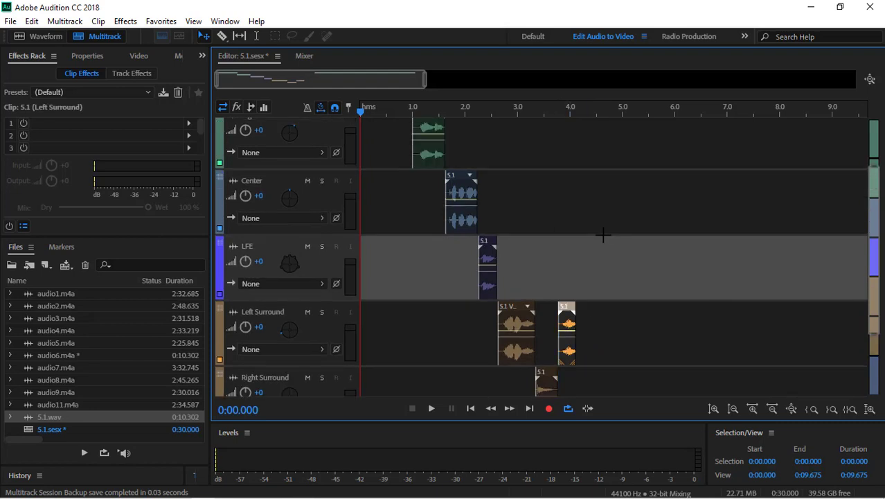
Move the eighth word clip to LFE at about 4.1 s and the ninth to Center at about 4.6 s, without gaps.
scroll(602, 234, up, 2)
scroll(603, 234, down, 3)
scroll(603, 234, down, 1)
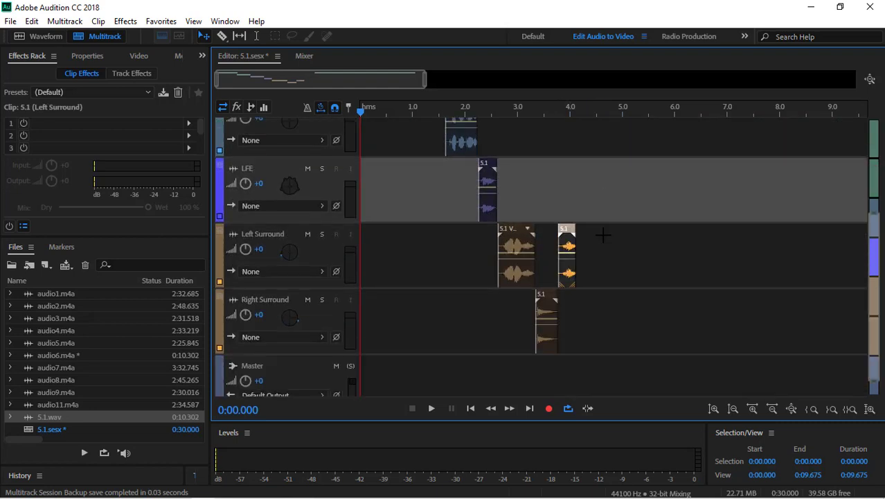
scroll(602, 234, up, 2)
scroll(603, 234, up, 1)
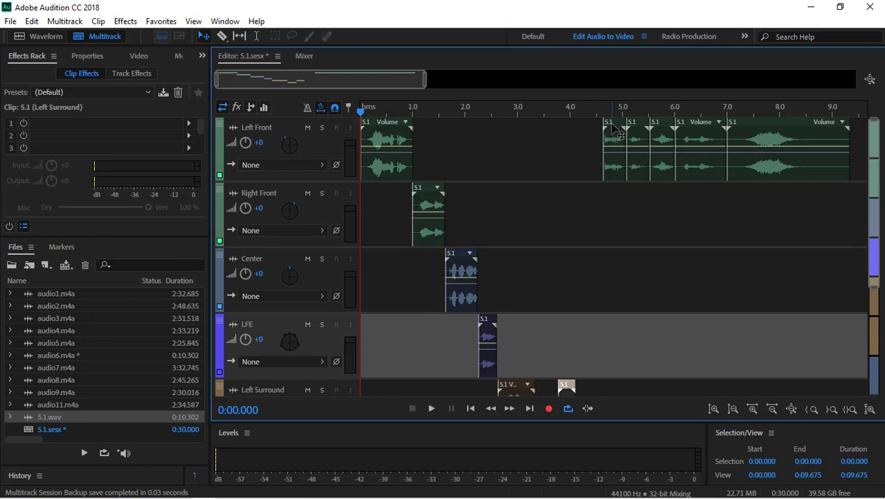
drag(612, 129, 585, 342)
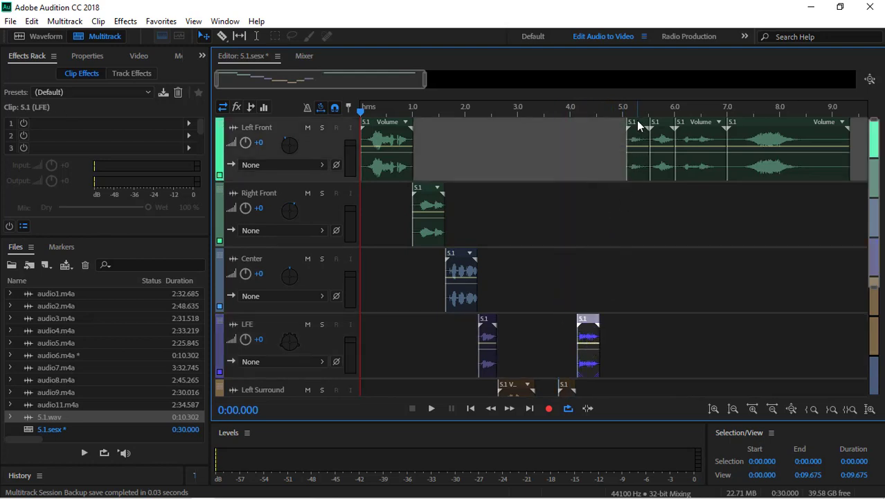
drag(638, 122, 609, 281)
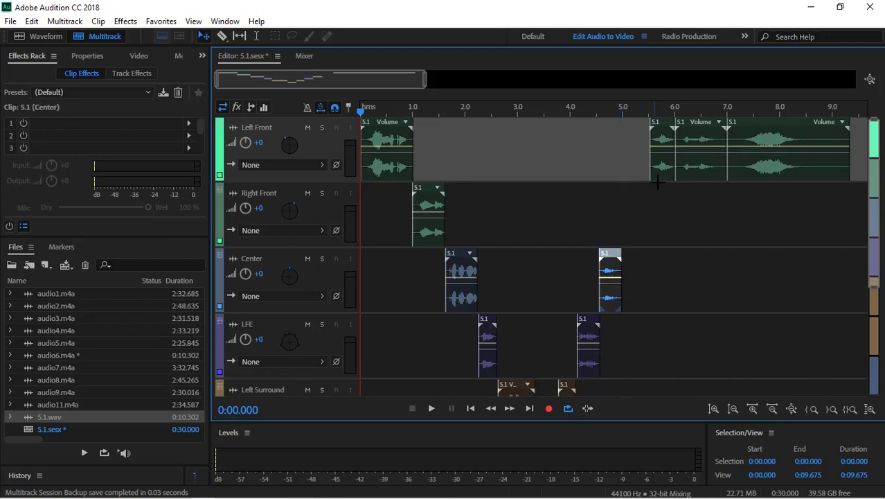
Place the last three clips back to back: Right Front at about 5.0 s, Left Front at 5.5 s and Right Front at 6.5 s.
drag(661, 125, 633, 216)
drag(695, 126, 671, 129)
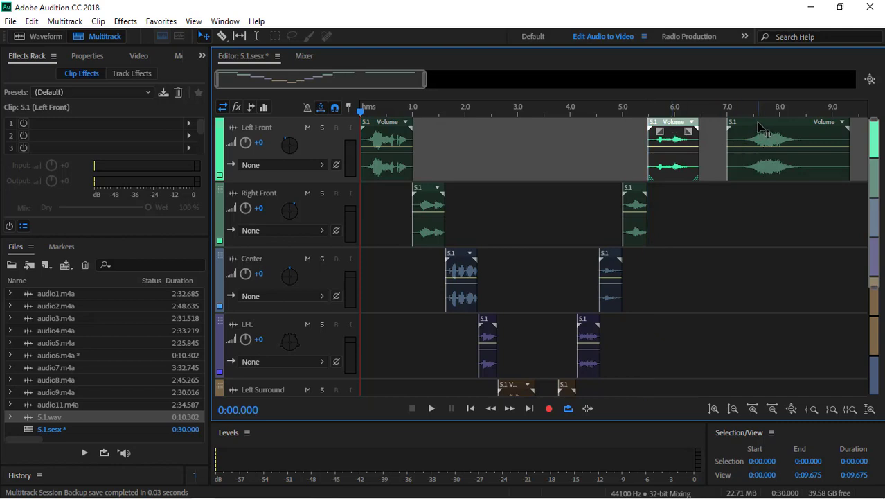
drag(760, 127, 731, 232)
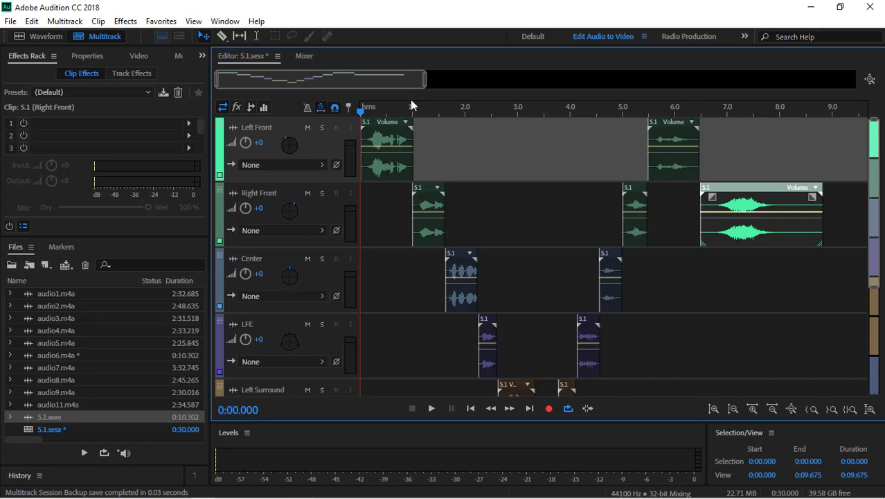
Play the session from the start, then select all the clips across the surround tracks.
click(433, 408)
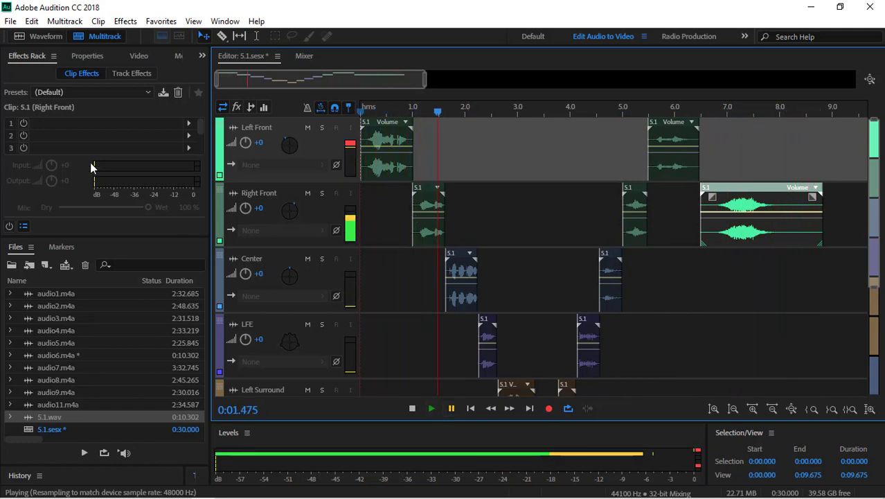
click(72, 122)
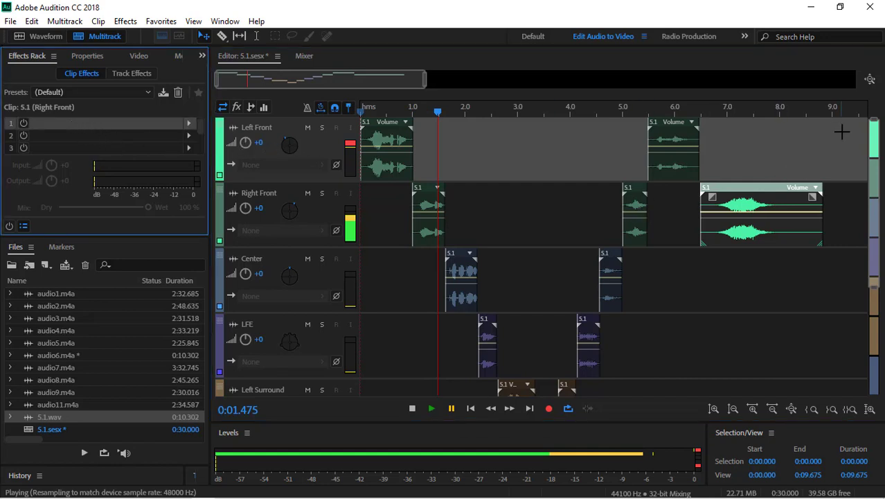
drag(838, 157, 382, 361)
scroll(441, 305, up, 6)
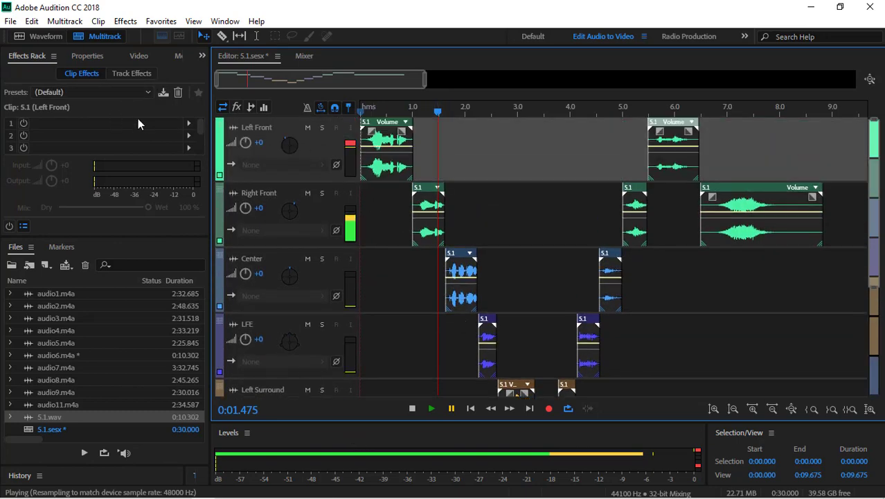
Add the Reverb effect to all the selected clips and apply its Room Ambience preset.
click(31, 130)
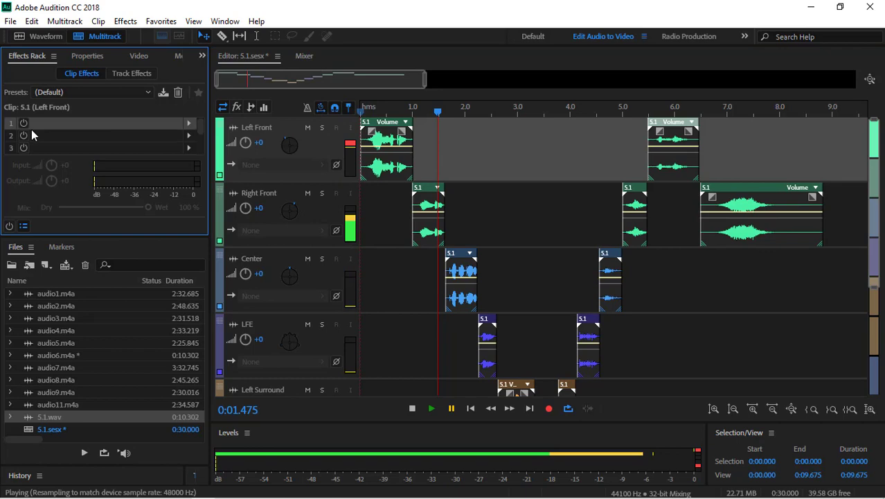
click(190, 126)
click(149, 134)
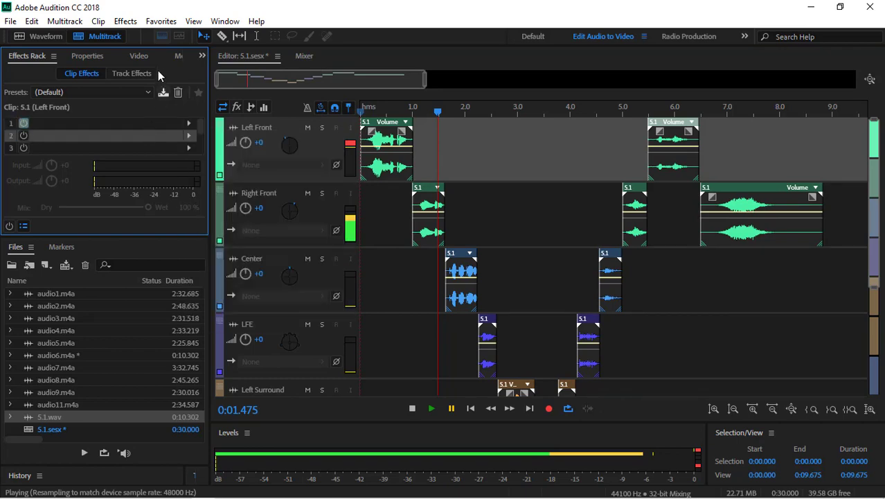
click(127, 24)
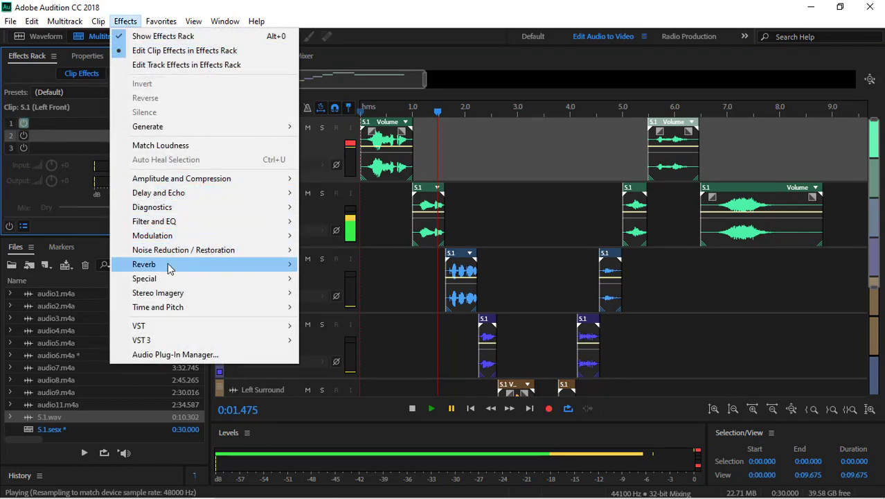
mouse_move(166, 267)
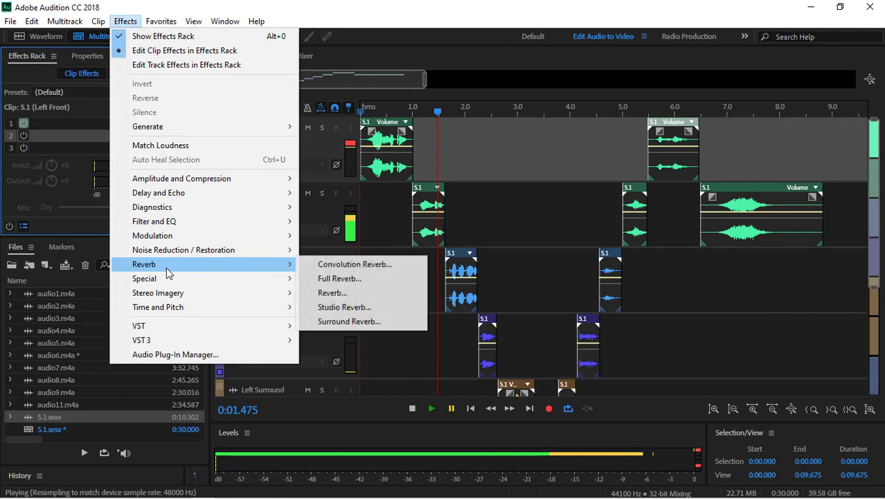
click(328, 293)
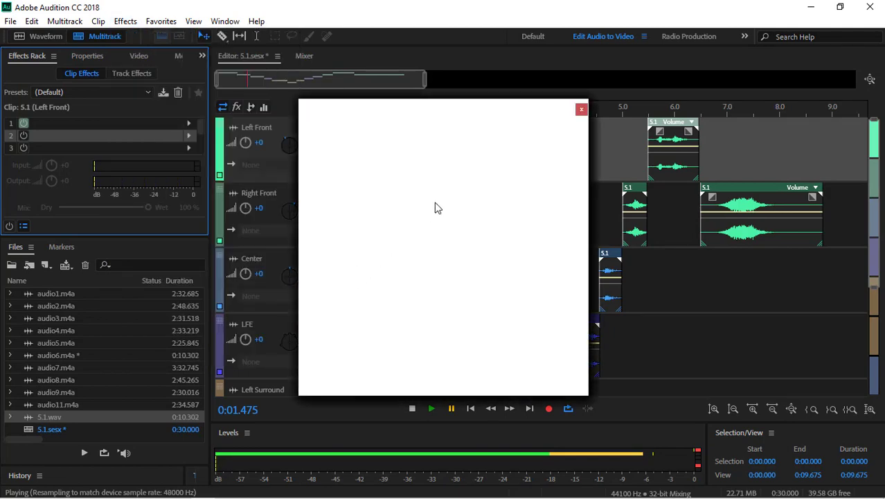
click(448, 134)
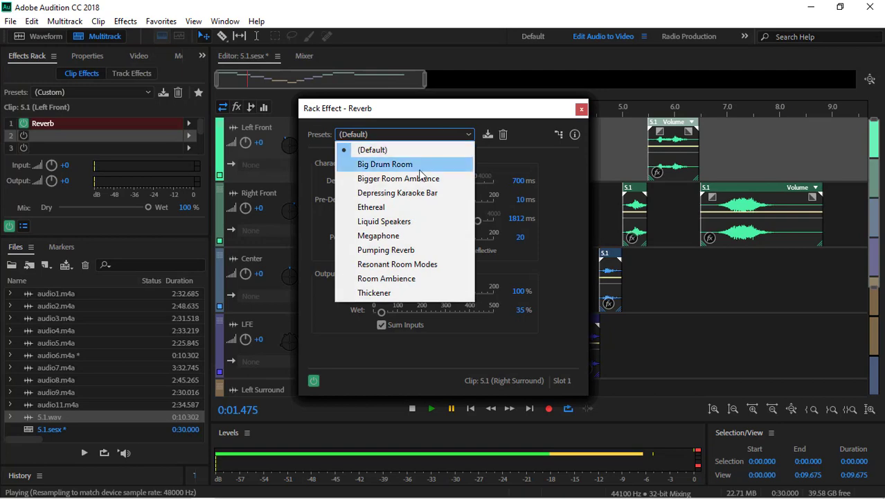
click(393, 279)
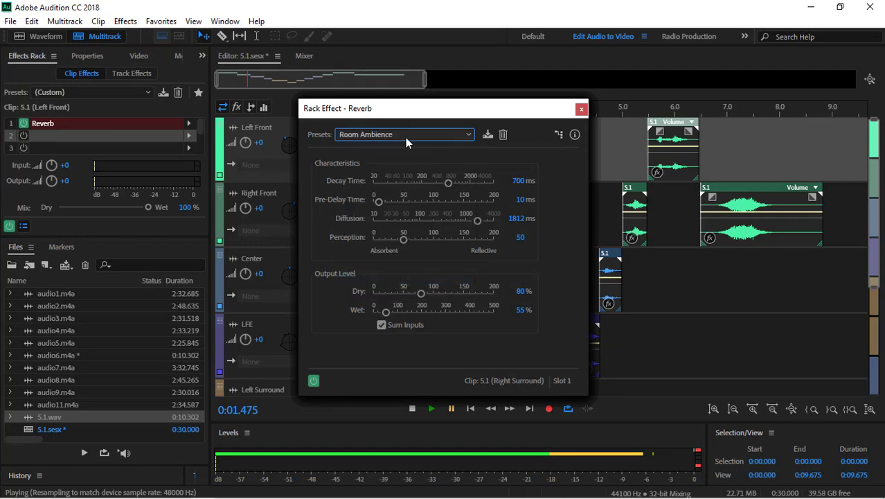
Play the session and pause it, then apply the Room Ambience preset to the Left Surround clip's Reverb.
click(432, 410)
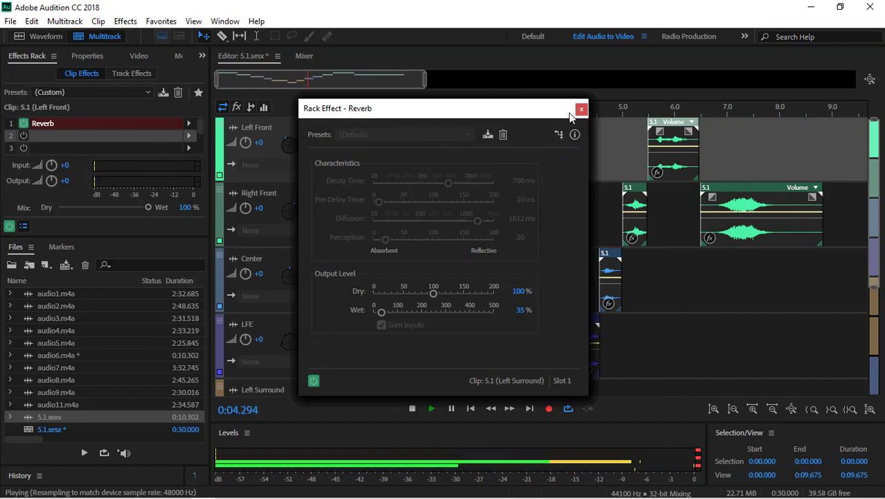
click(451, 409)
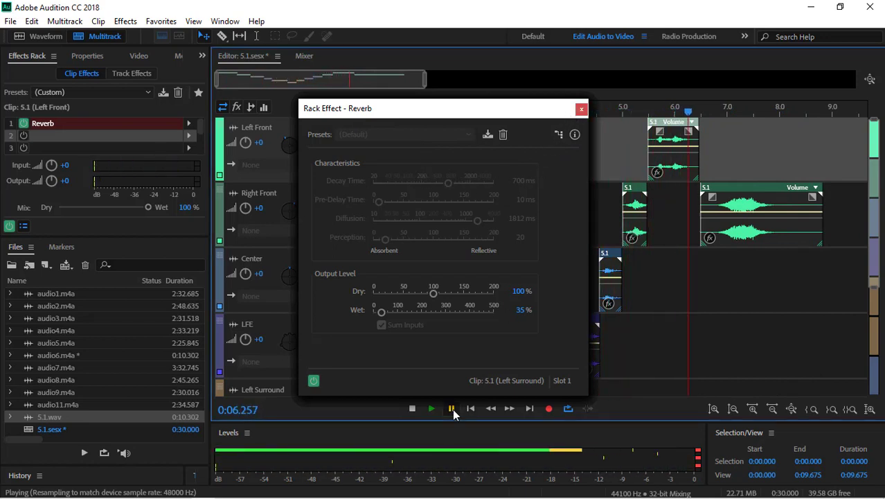
click(424, 135)
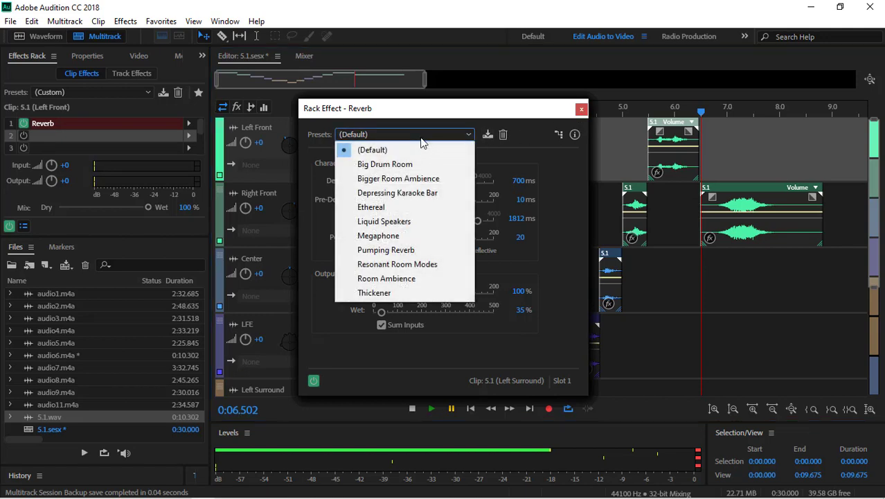
click(381, 282)
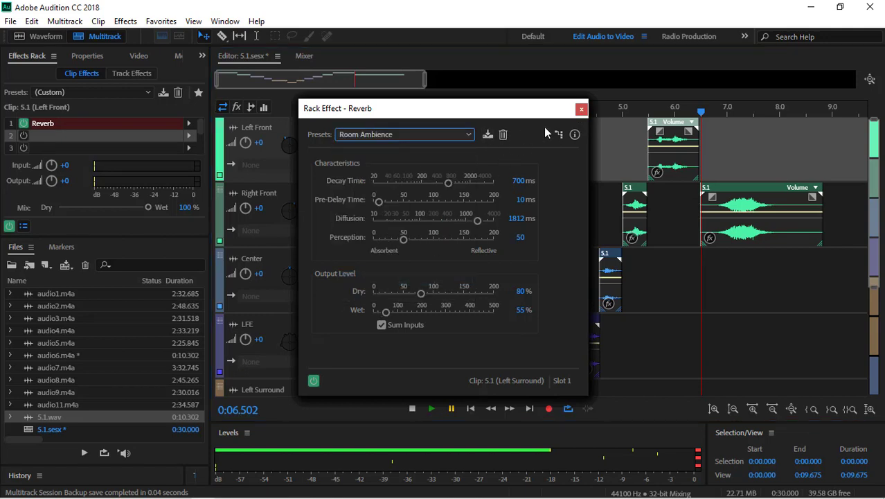
key(ctrl+z)
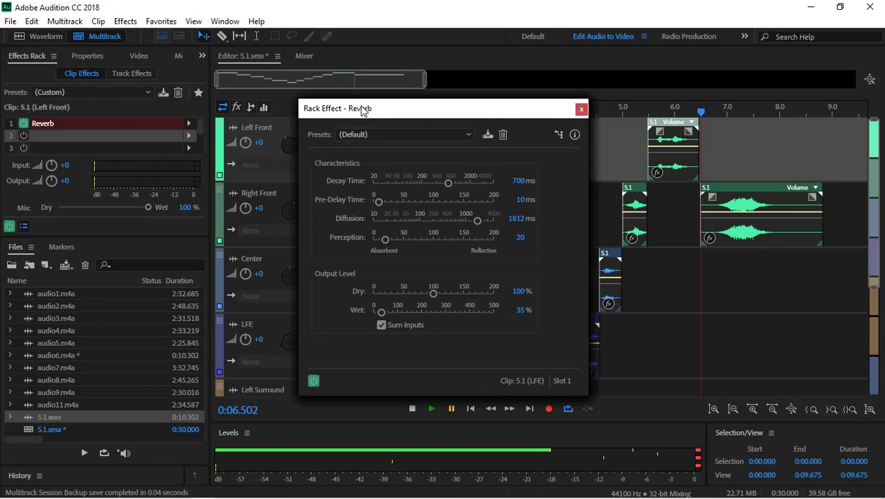
Close the open Reverb windows of the LFE and Center clips, leaving their default settings.
drag(363, 111, 242, 111)
drag(469, 112, 525, 123)
drag(346, 114, 225, 153)
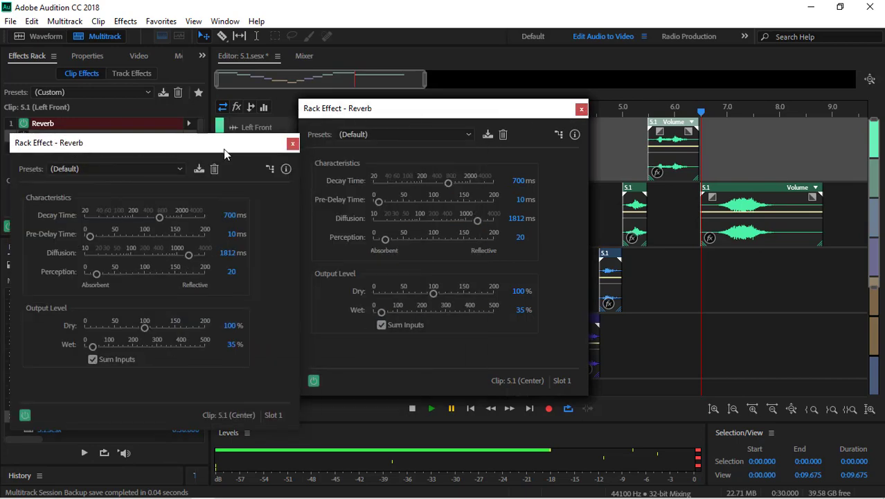
click(293, 144)
drag(475, 108, 203, 142)
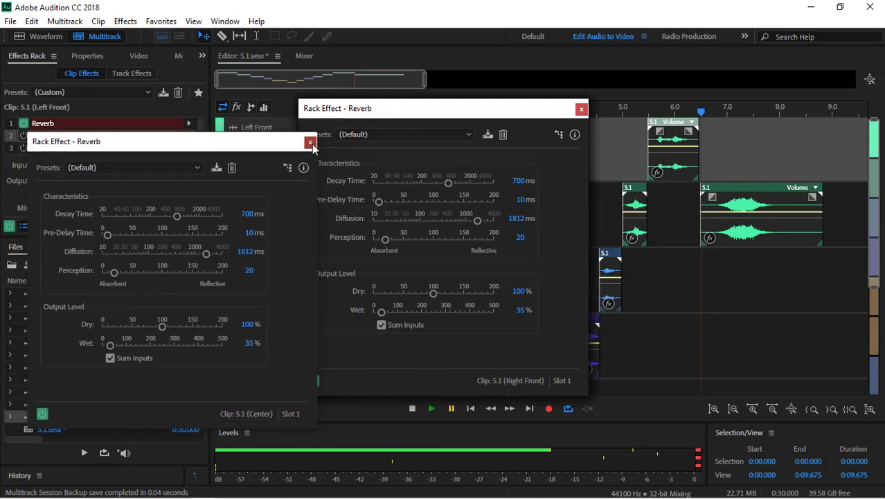
click(310, 144)
Close the remaining Reverb windows of the Right Front and Left Front clips, leaving their default settings.
drag(427, 113, 255, 151)
click(408, 146)
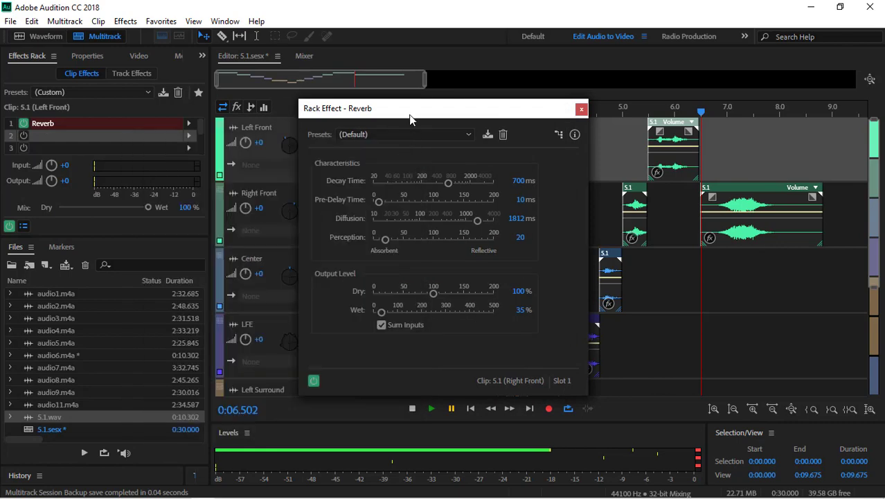
drag(408, 118, 158, 155)
click(330, 149)
drag(431, 113, 130, 169)
click(282, 166)
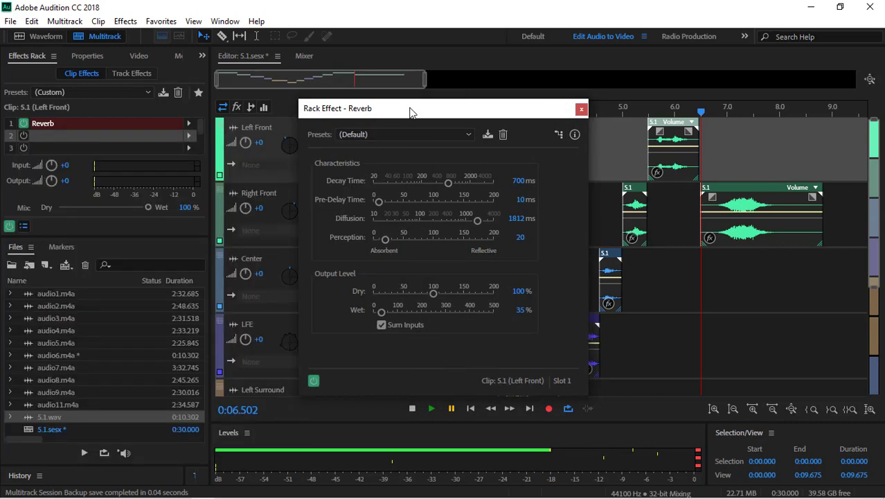
drag(408, 113, 116, 173)
click(254, 172)
drag(396, 108, 89, 158)
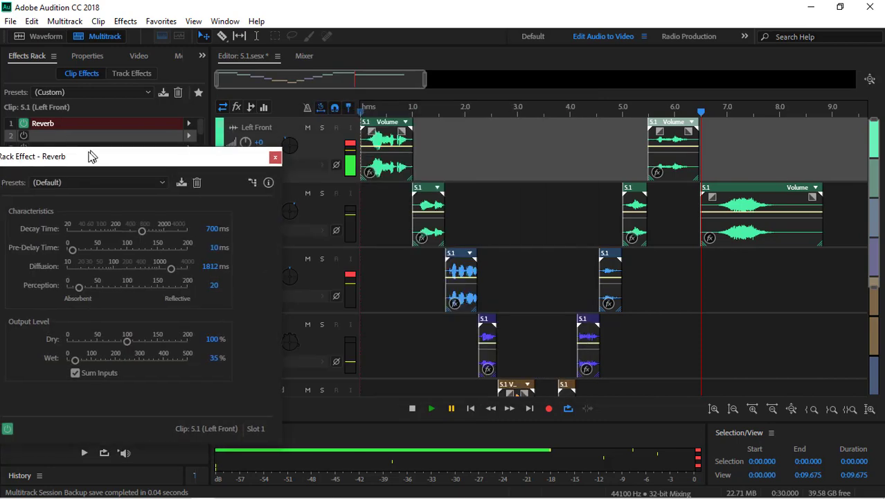
click(273, 159)
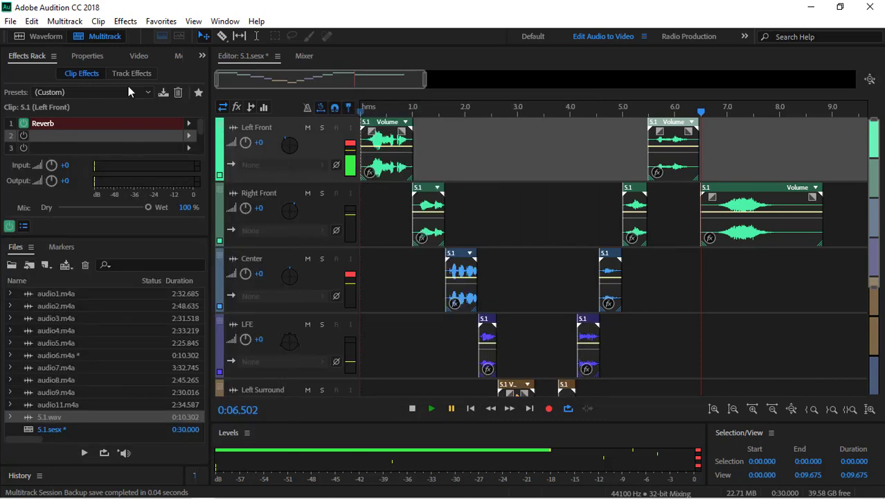
Add the Echo effect from Delay and Echo to all the selected clips.
click(104, 124)
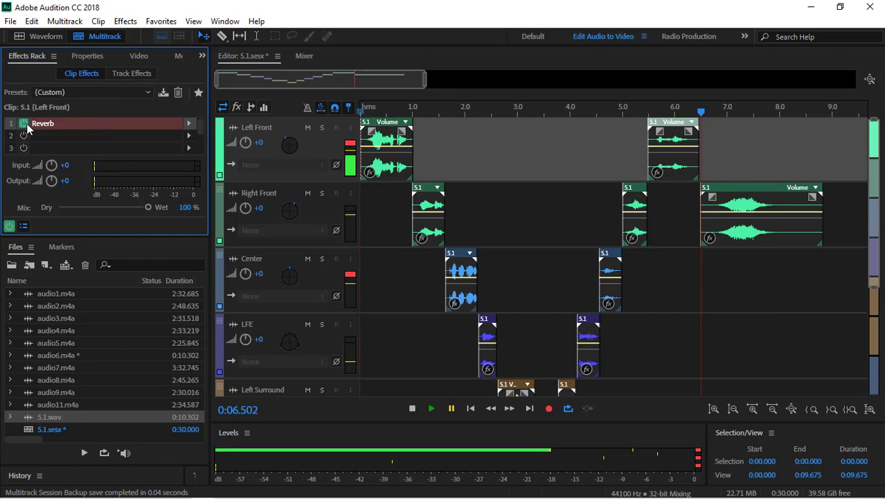
click(126, 21)
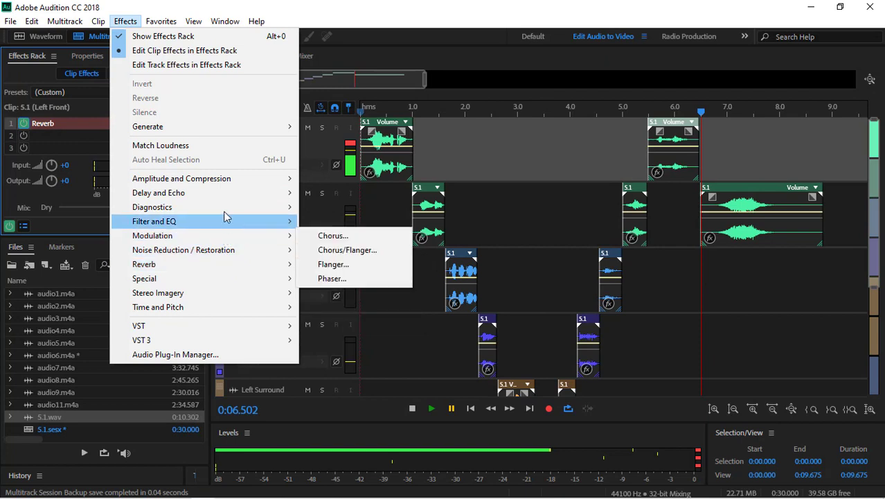
mouse_move(281, 196)
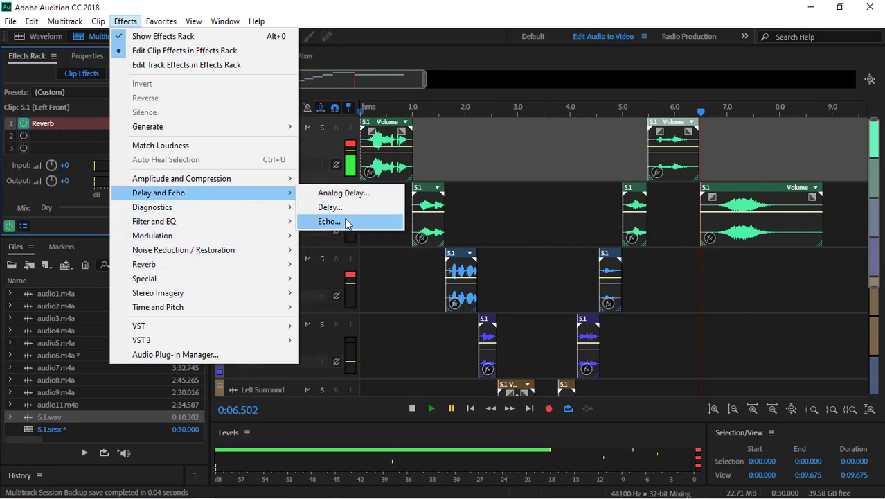
click(329, 221)
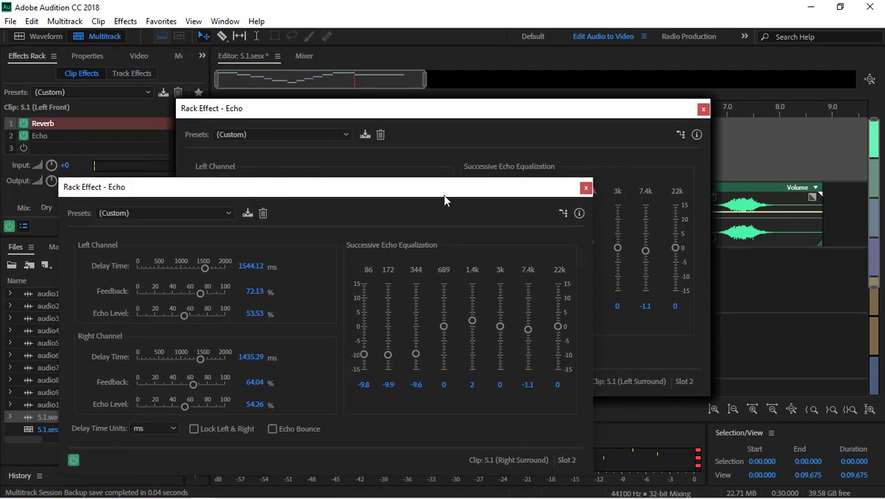
Close the Echo windows of the Right Surround, Left Surround, LFE and Center clips without changing their settings.
click(585, 188)
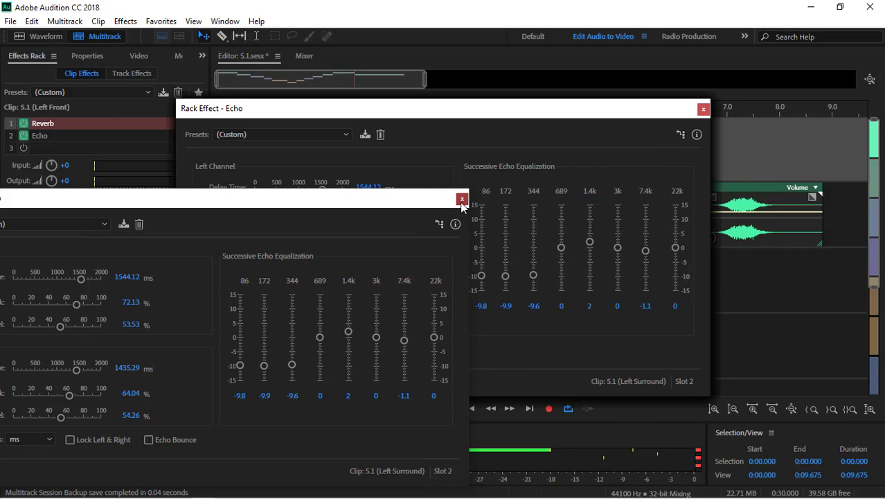
click(462, 199)
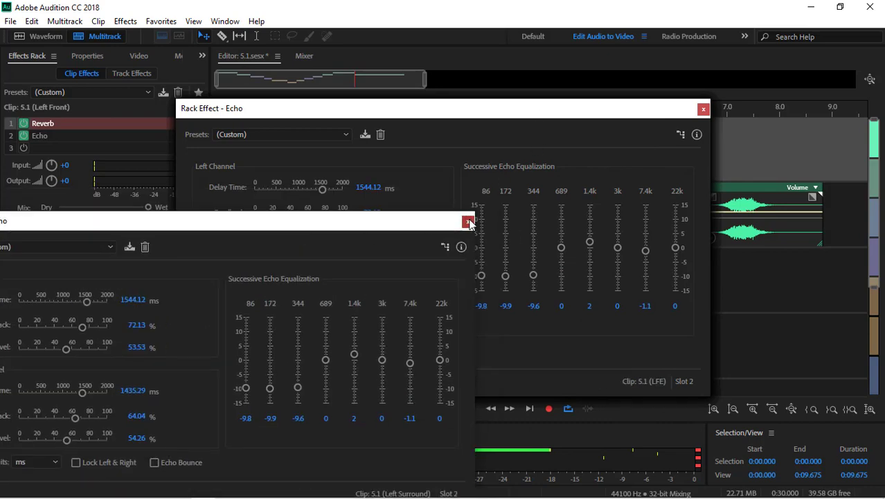
click(467, 221)
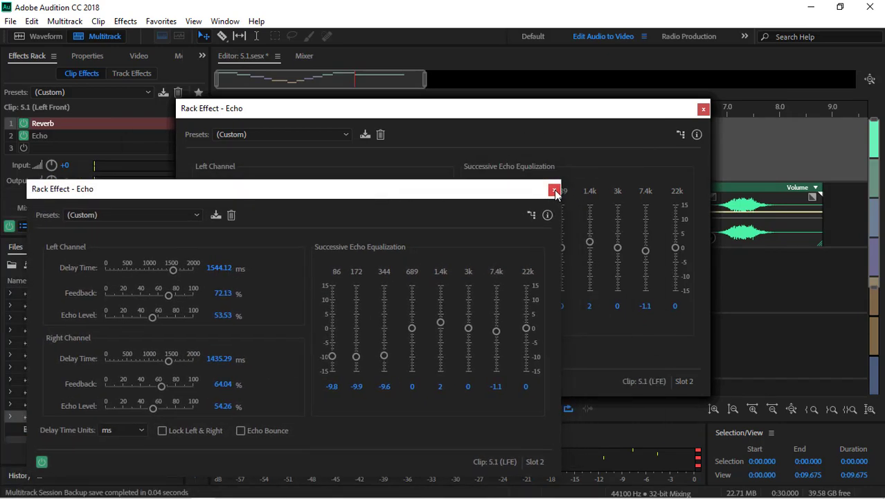
click(554, 190)
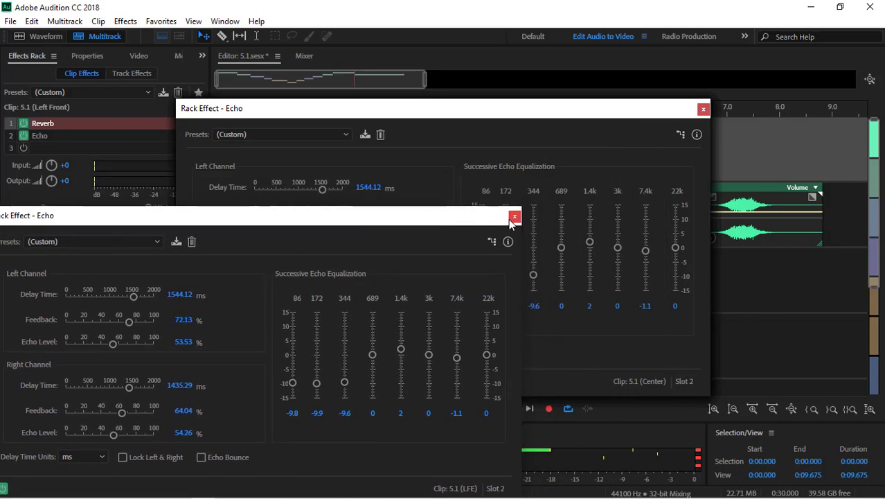
click(514, 217)
drag(531, 113, 346, 226)
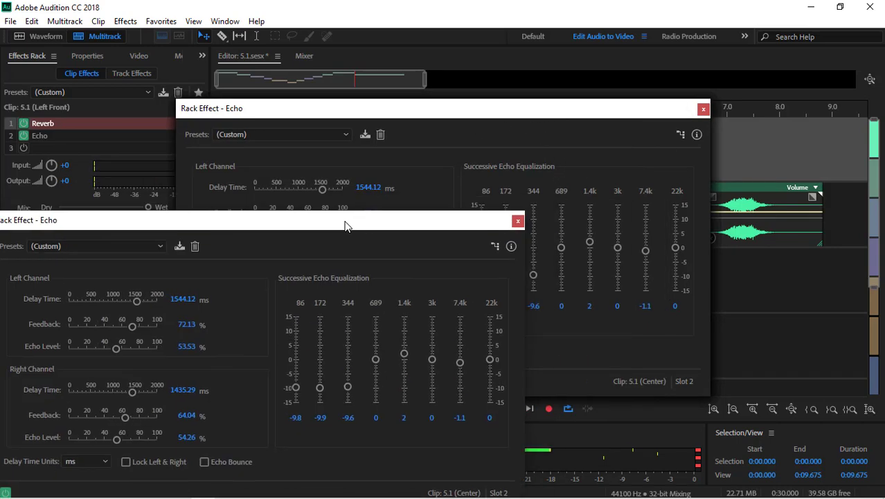
click(518, 221)
drag(521, 111, 309, 218)
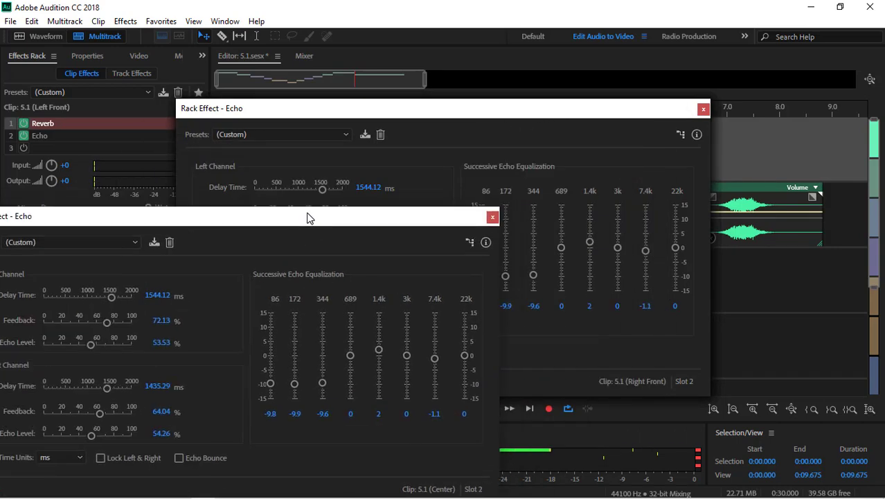
click(493, 217)
Close the Echo windows of the Right Front clips and of one Left Front clip without changing their settings.
drag(514, 141, 506, 218)
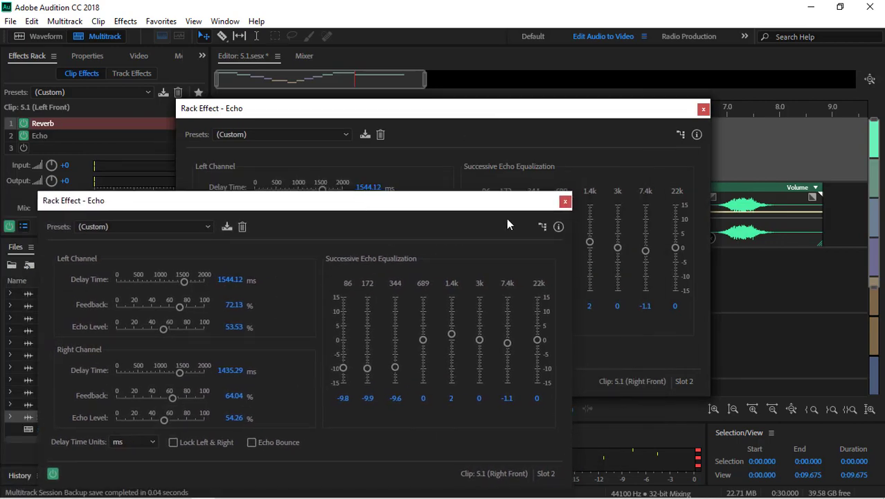
click(564, 202)
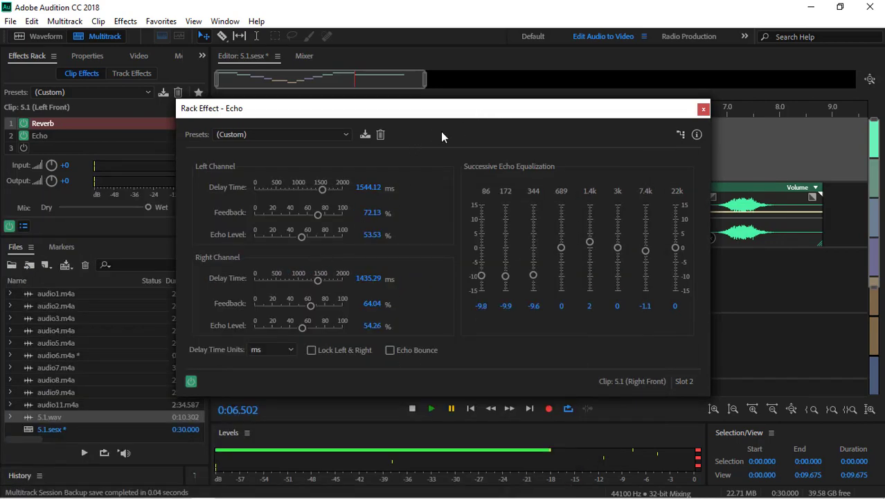
drag(480, 115, 348, 182)
click(573, 177)
drag(628, 118, 500, 173)
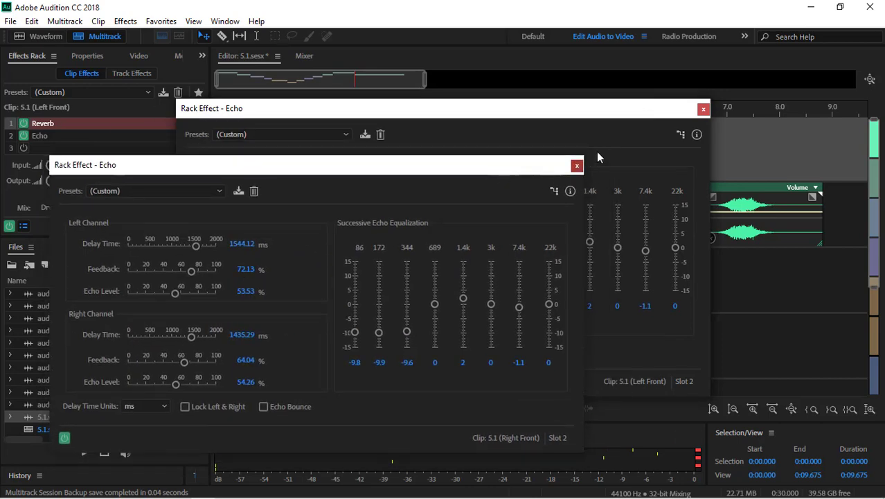
click(577, 165)
drag(591, 116, 478, 189)
click(577, 182)
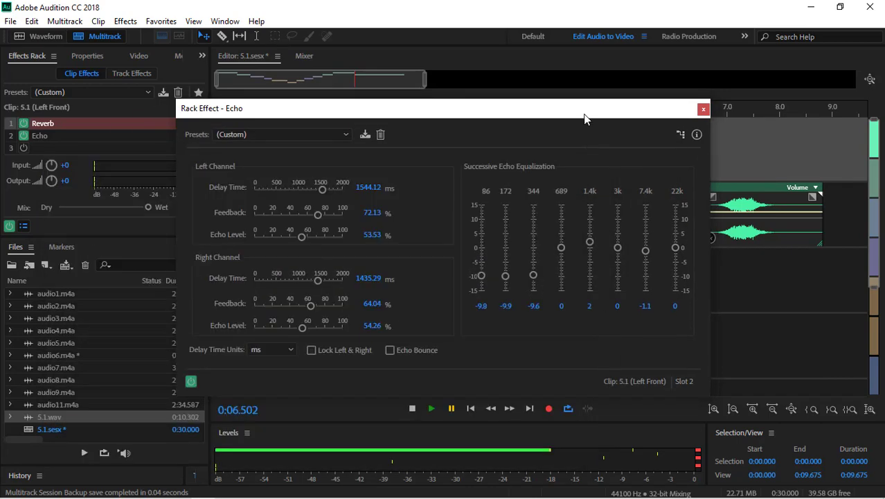
Apply the Analog Delay preset to the Echo effect of the remaining Left Front clip.
drag(584, 118, 612, 83)
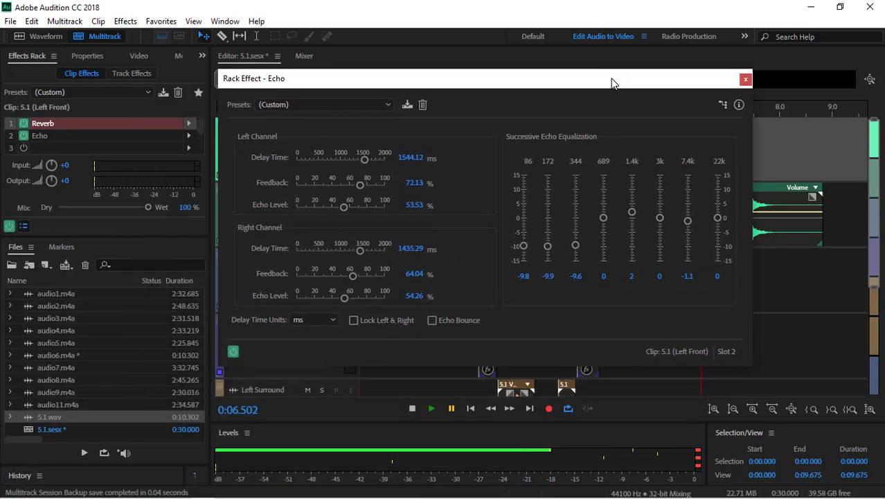
click(334, 107)
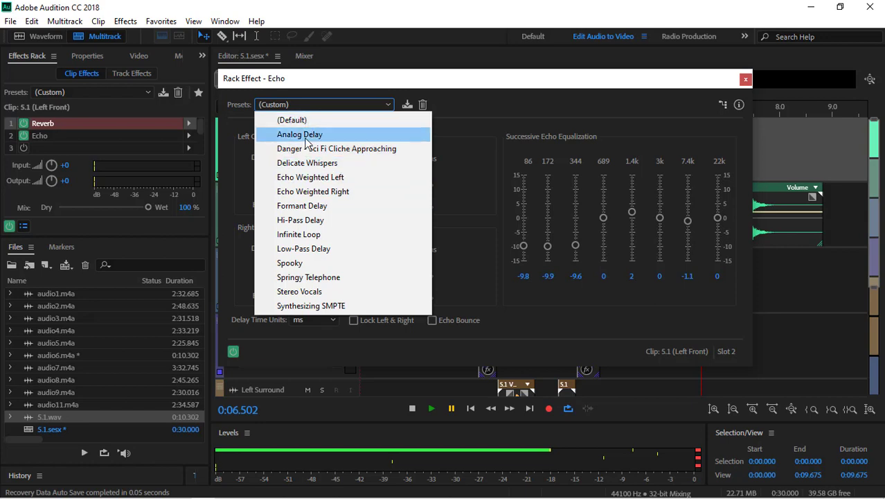
click(300, 134)
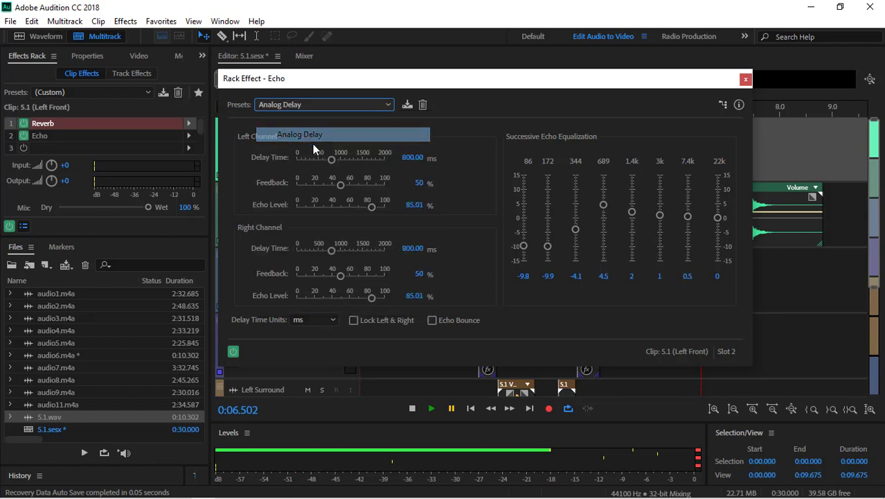
Play the session with the echo, close the Echo window, check the surround tracks and meters during playback, and pause.
click(431, 408)
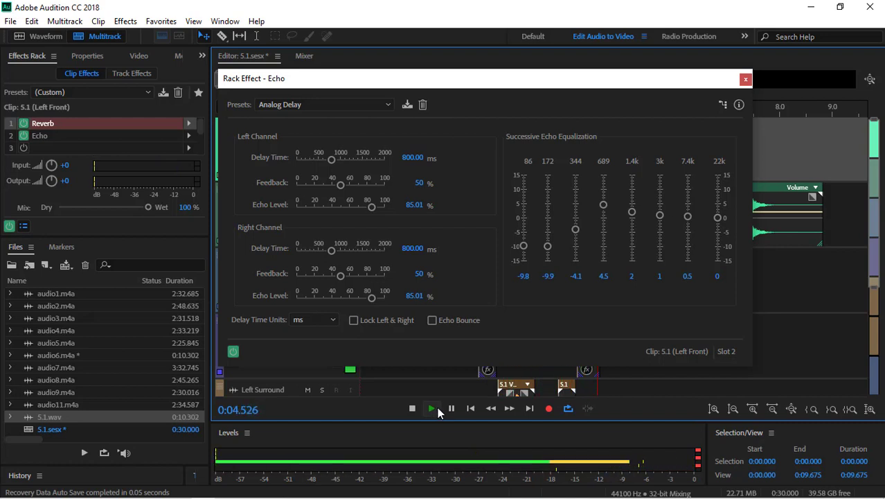
click(745, 79)
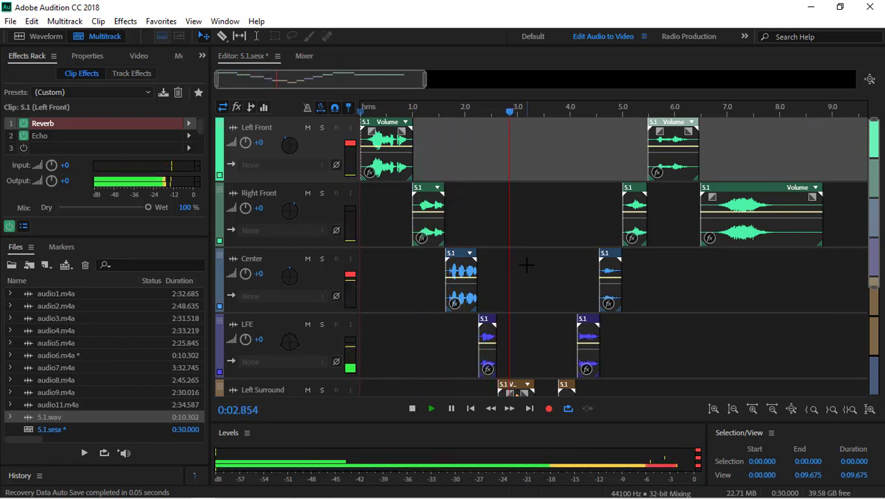
scroll(659, 247, down, 1)
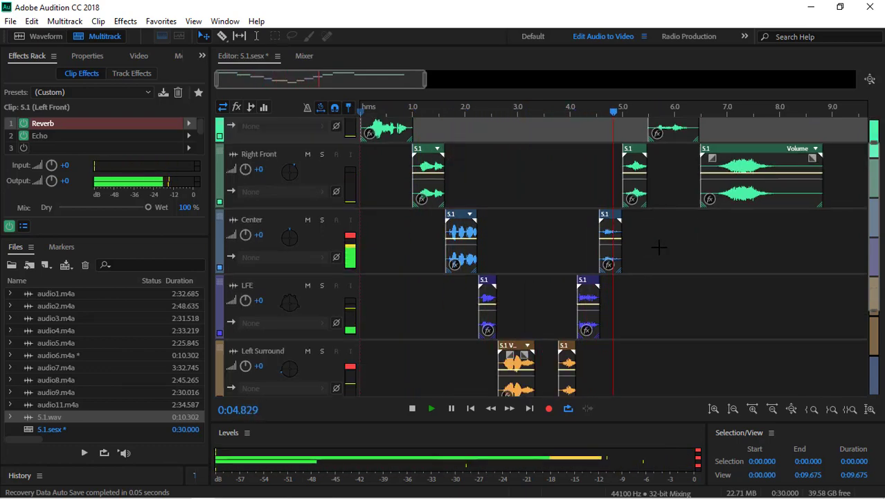
scroll(659, 246, down, 3)
scroll(659, 246, up, 2)
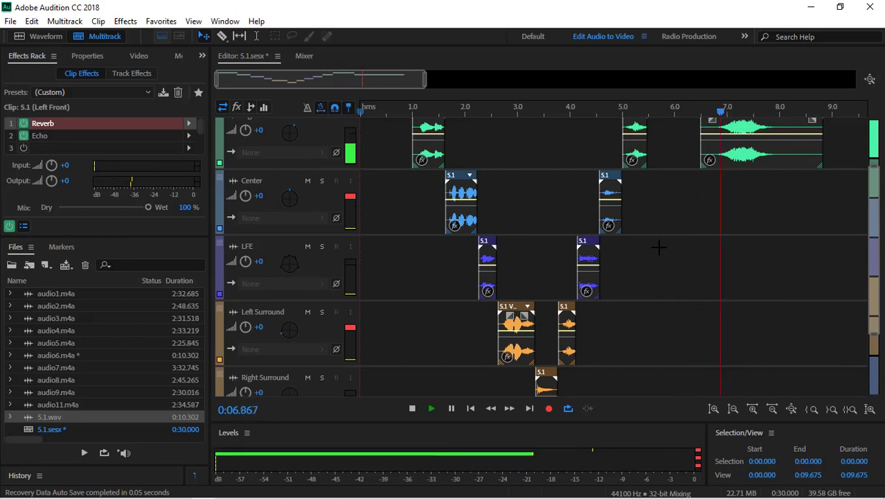
scroll(661, 247, up, 2)
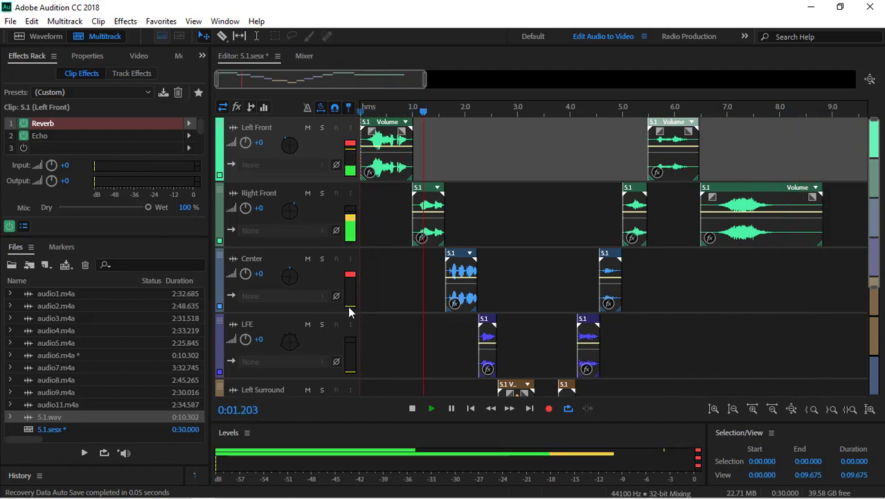
scroll(366, 306, down, 3)
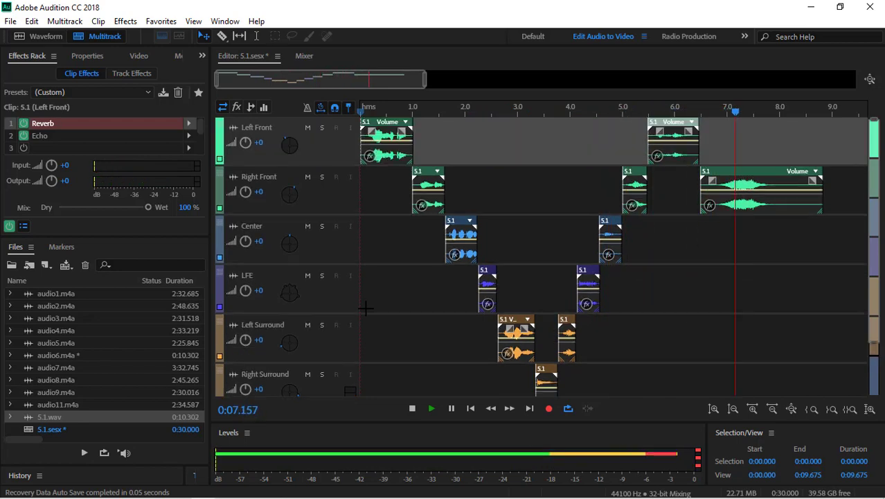
scroll(366, 306, down, 2)
scroll(366, 307, up, 1)
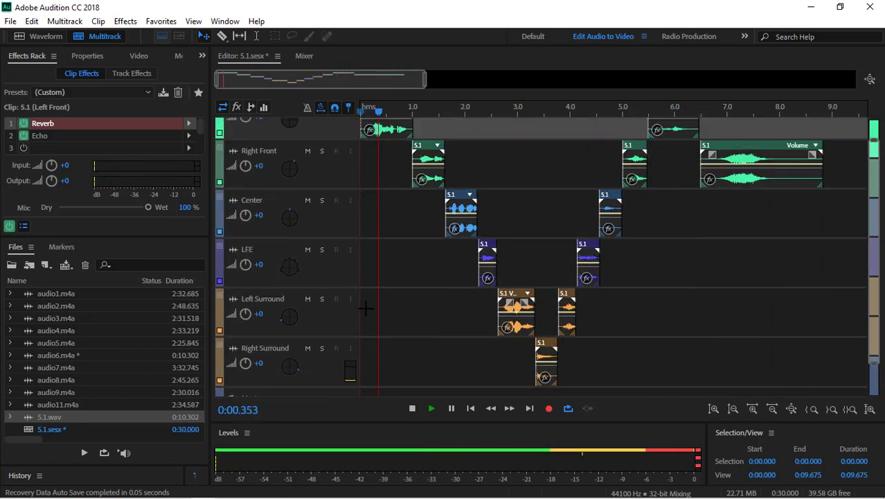
click(451, 408)
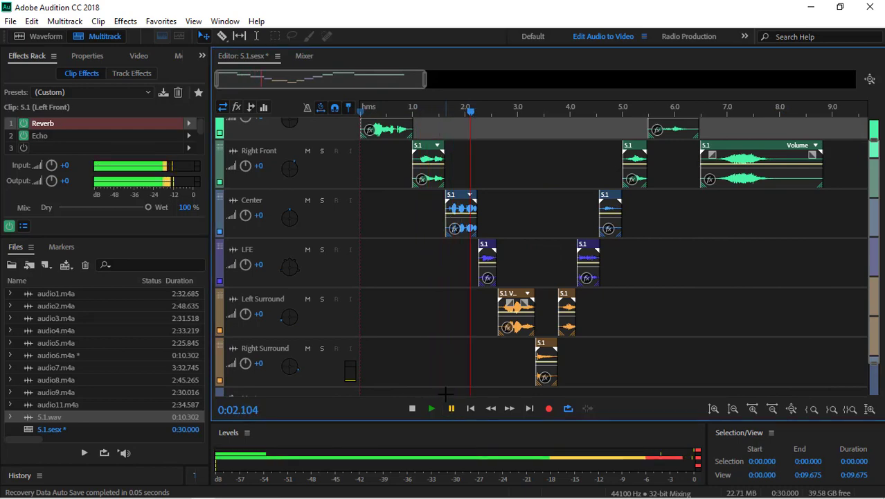
scroll(397, 221, down, 1)
scroll(397, 222, up, 2)
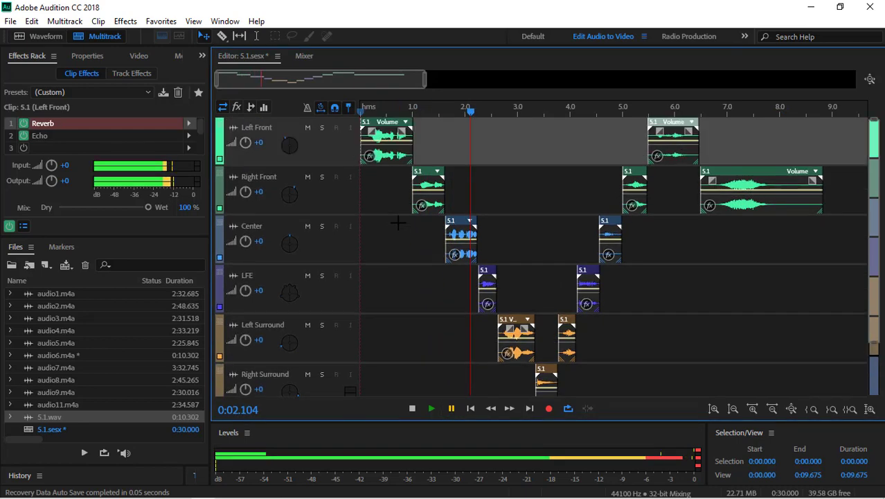
scroll(398, 222, down, 1)
scroll(397, 222, up, 1)
mouse_move(284, 489)
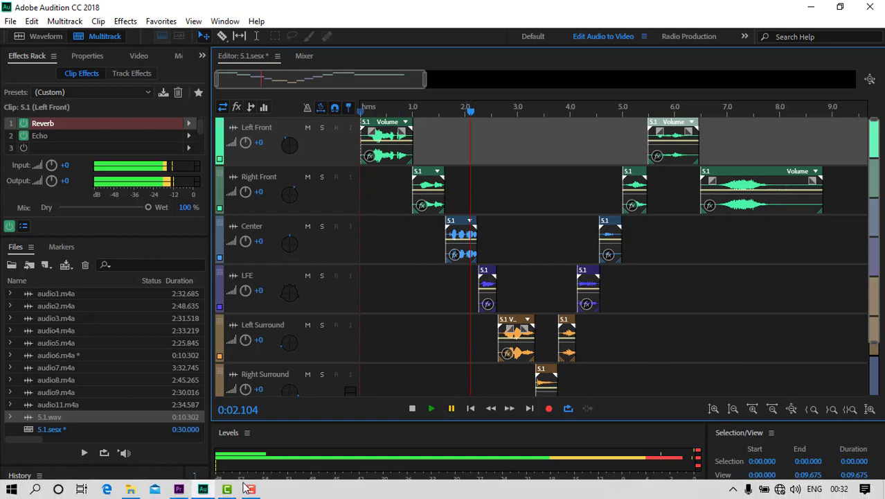
click(251, 489)
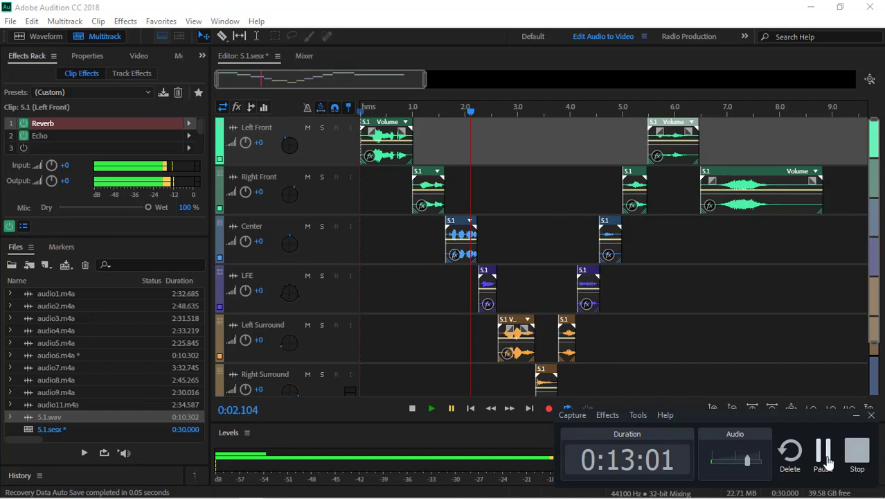
click(858, 459)
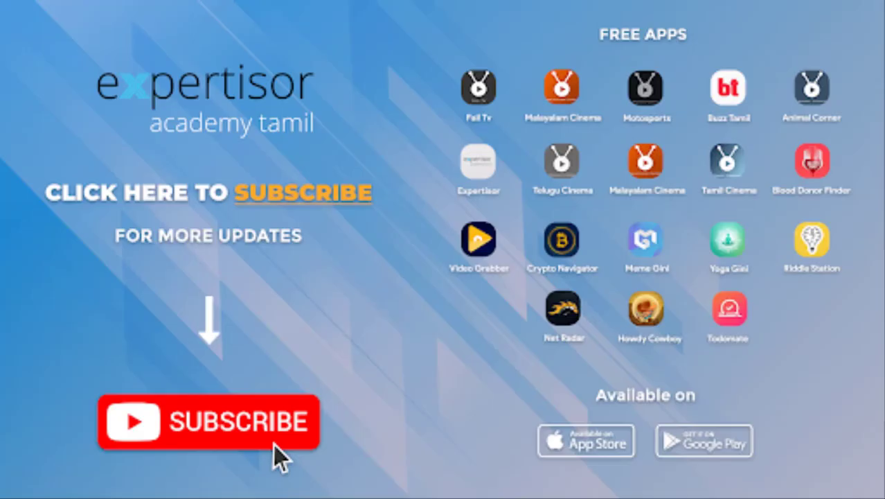